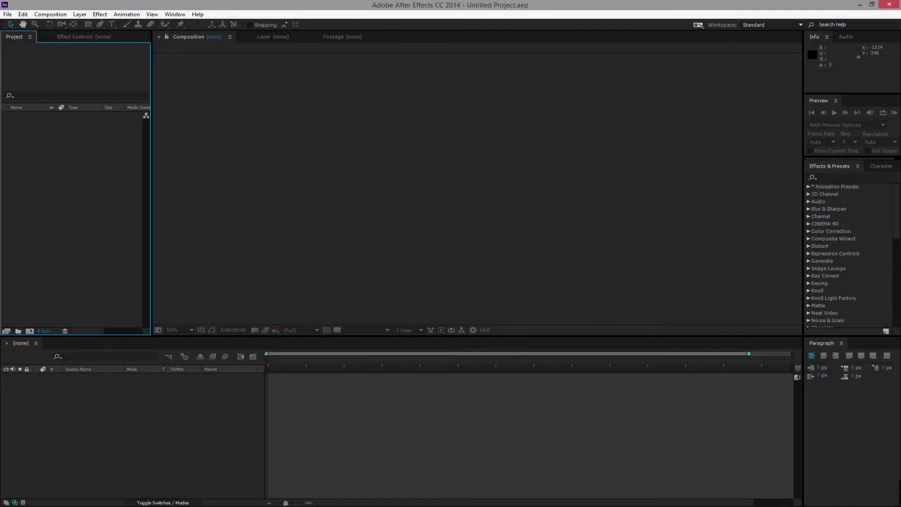
Import vine.ai into the project, choosing Composition as the import kind.
left_click_drag(0, 225, 77, 165)
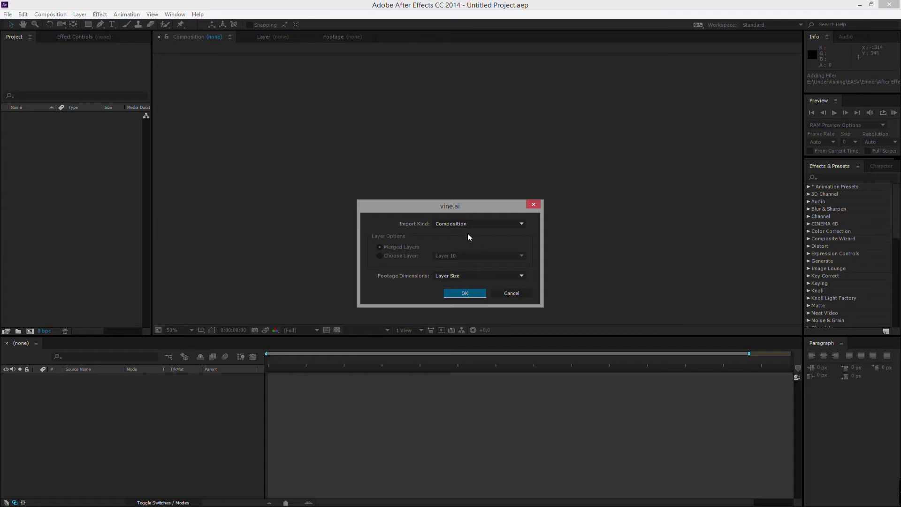
left_click(446, 222)
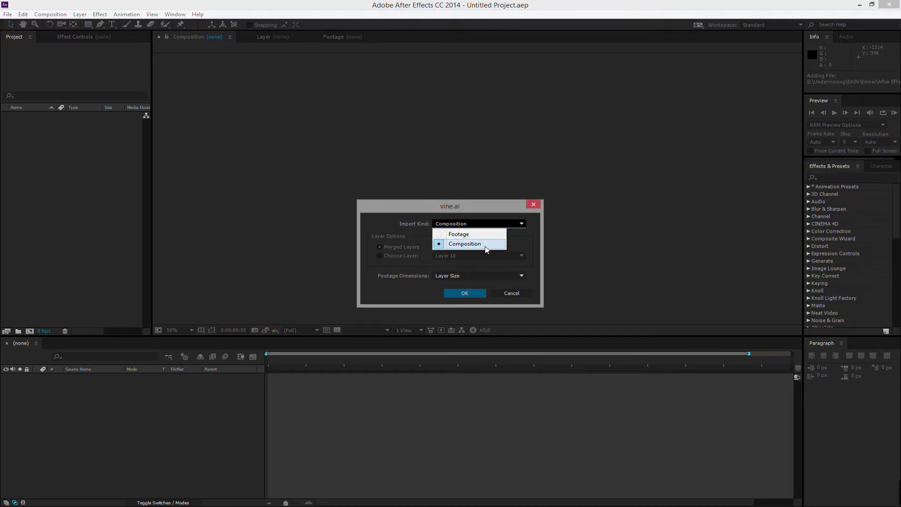
left_click(482, 235)
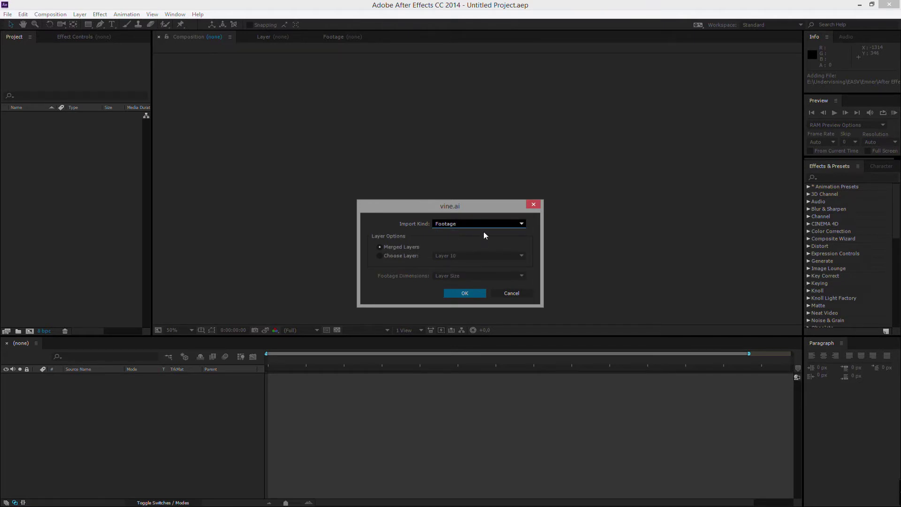
left_click(407, 255)
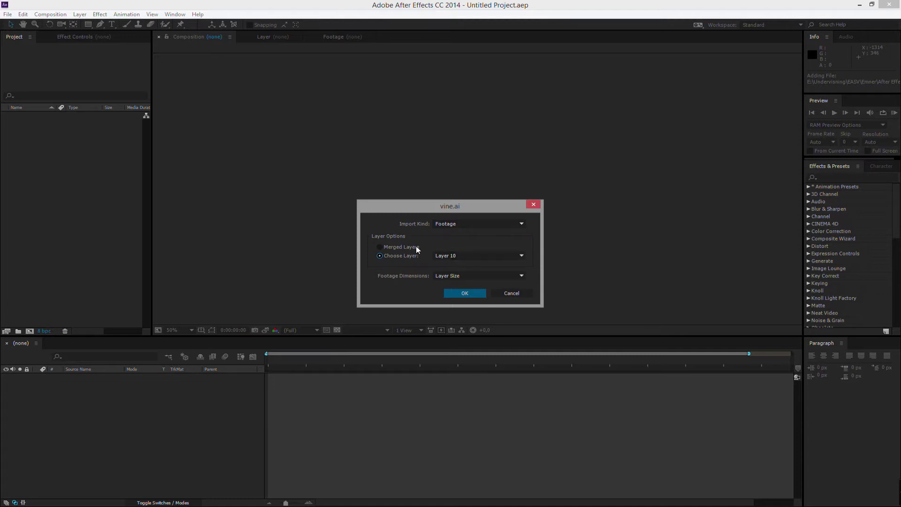
left_click(412, 247)
left_click(474, 223)
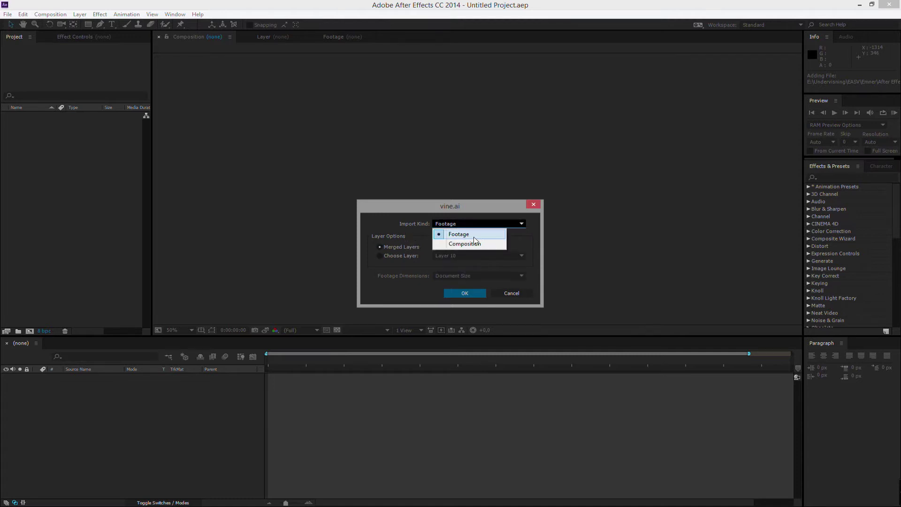
left_click(489, 243)
left_click(474, 225)
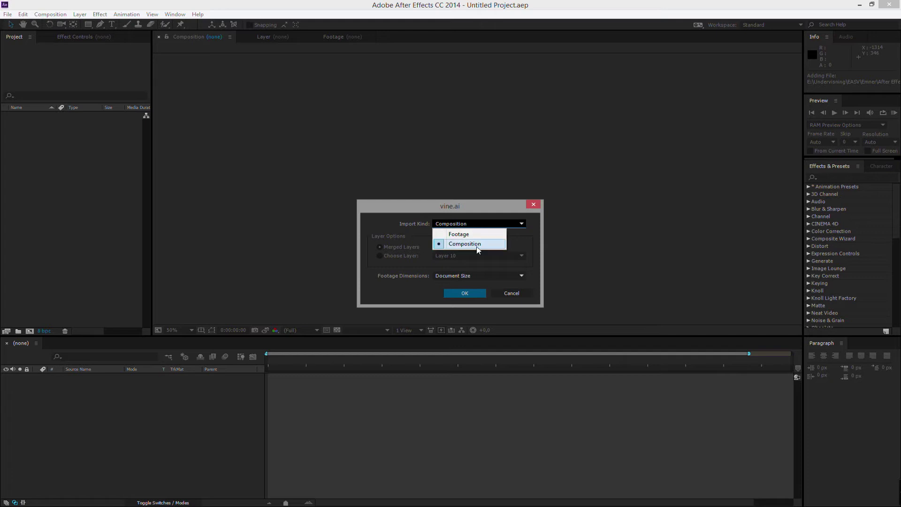
left_click(481, 244)
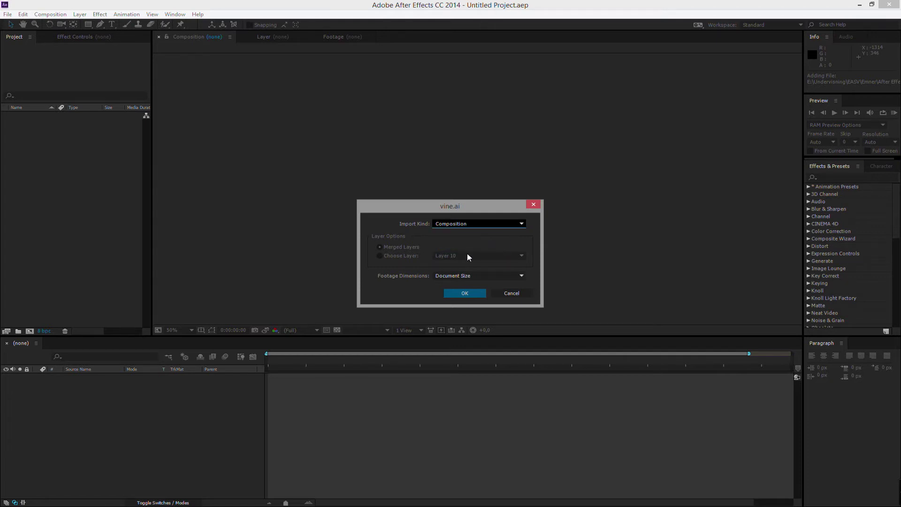
Set Footage Dimensions to Layer Size and confirm the import.
left_click(479, 276)
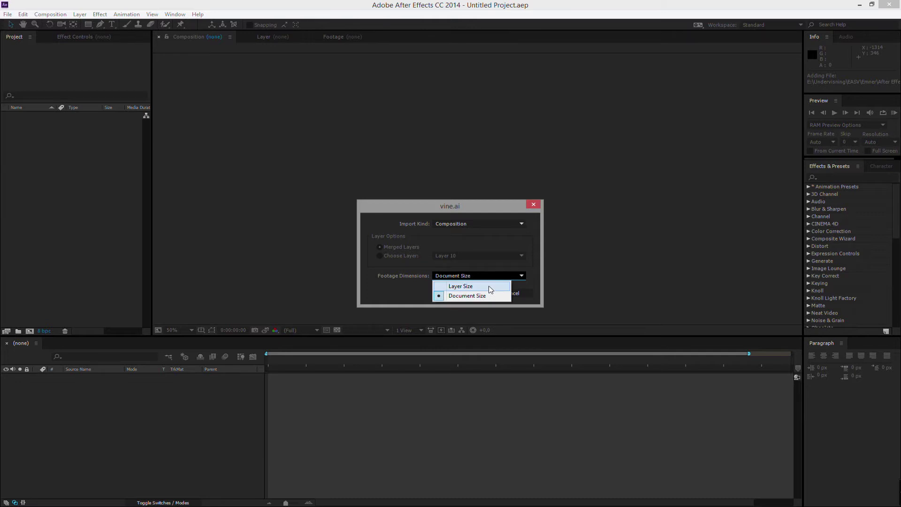
left_click(412, 281)
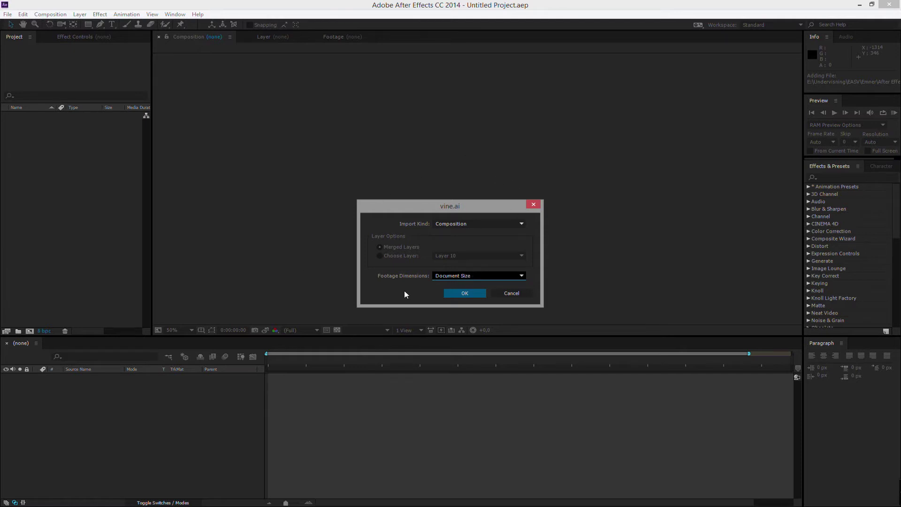
left_click(454, 277)
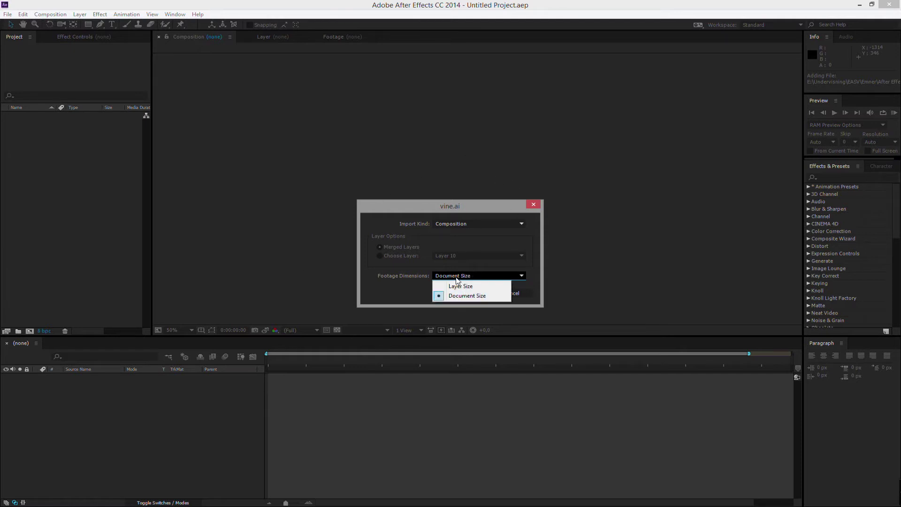
left_click(482, 285)
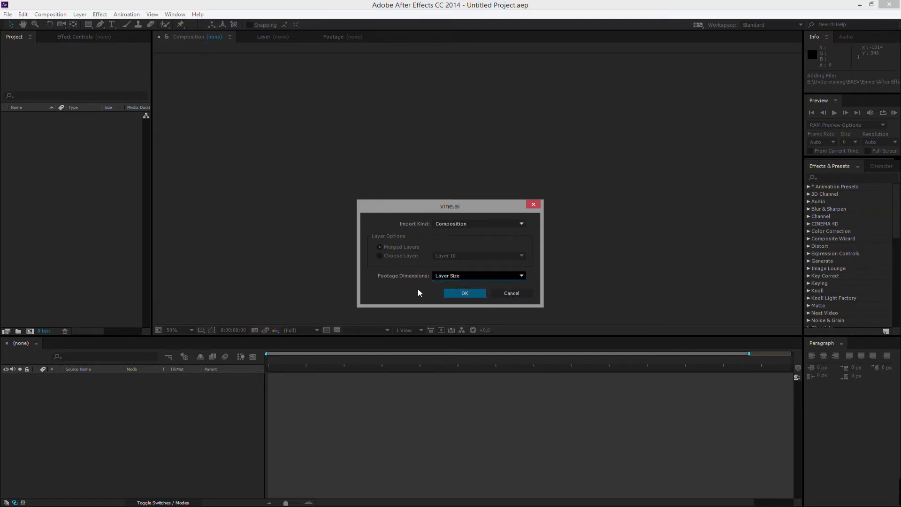
left_click(466, 275)
left_click(466, 275)
left_click(464, 293)
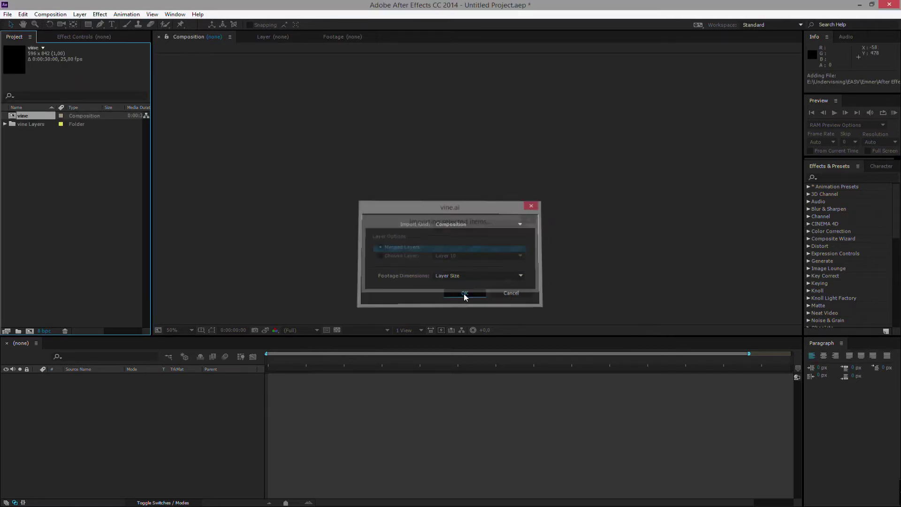
Expand the vine Layers folder, open the vine comp, preview it and select Layer 1.
left_click(4, 124)
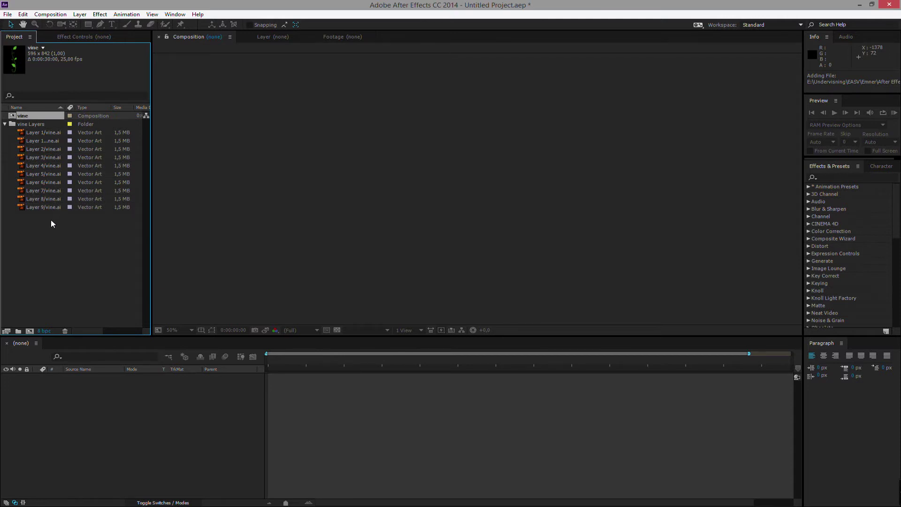
double_click(12, 116)
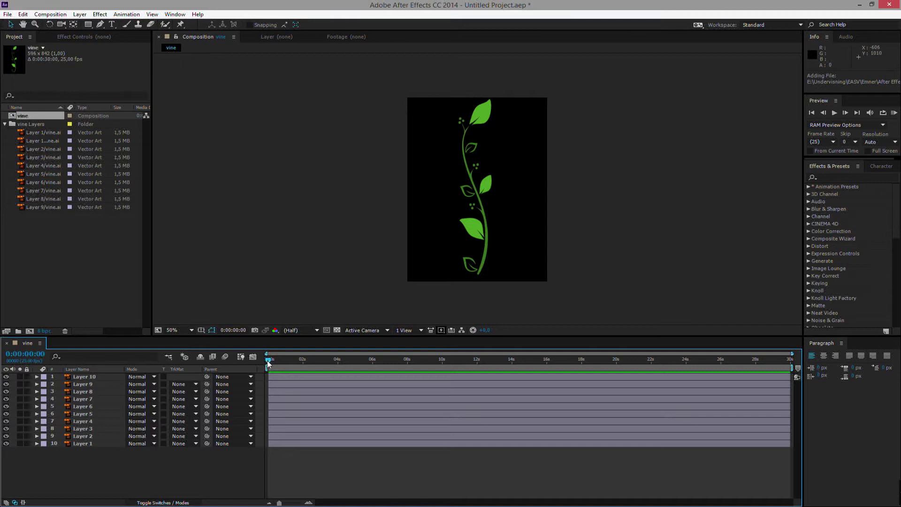
mouse_move(268, 362)
left_mouse_down()
mouse_move(534, 360)
mouse_move(268, 361)
left_mouse_up()
left_click(475, 275)
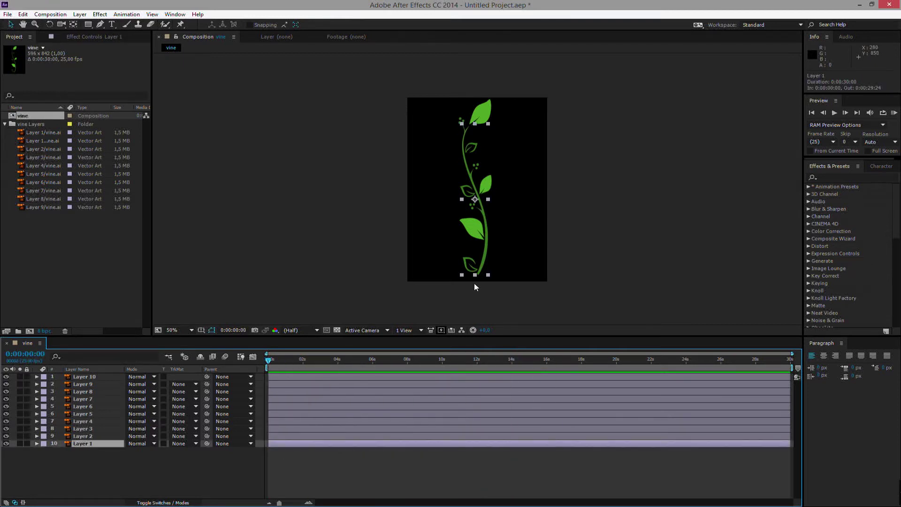
Pre-compose Layer 1 into a new composition named 'Stem', leaving all attributes.
right_click(90, 444)
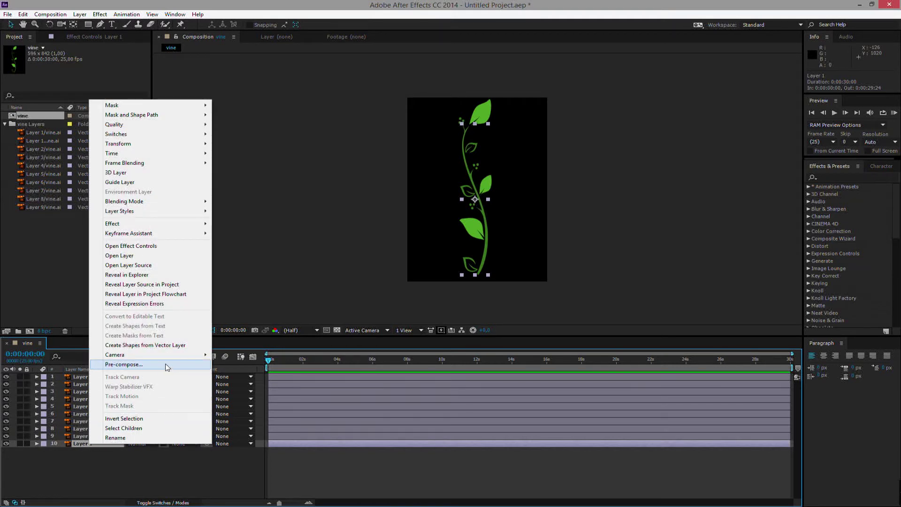
left_click(82, 17)
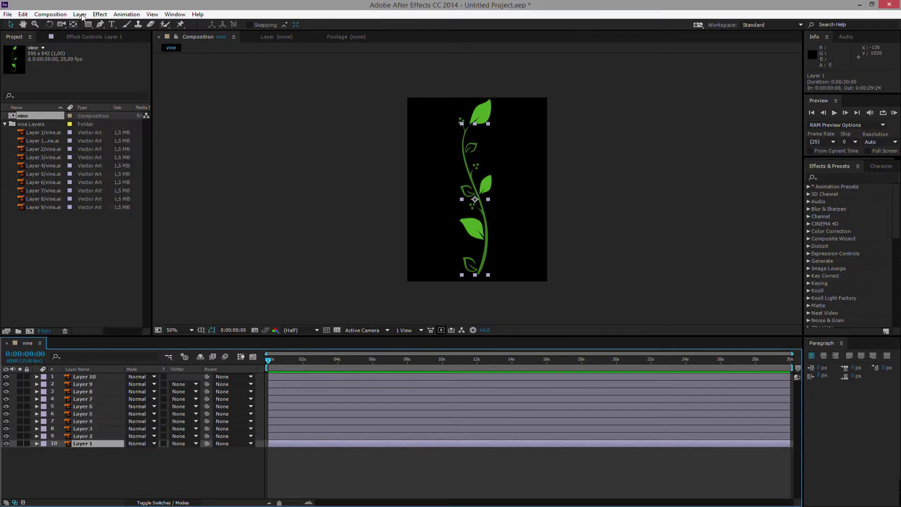
left_click(80, 15)
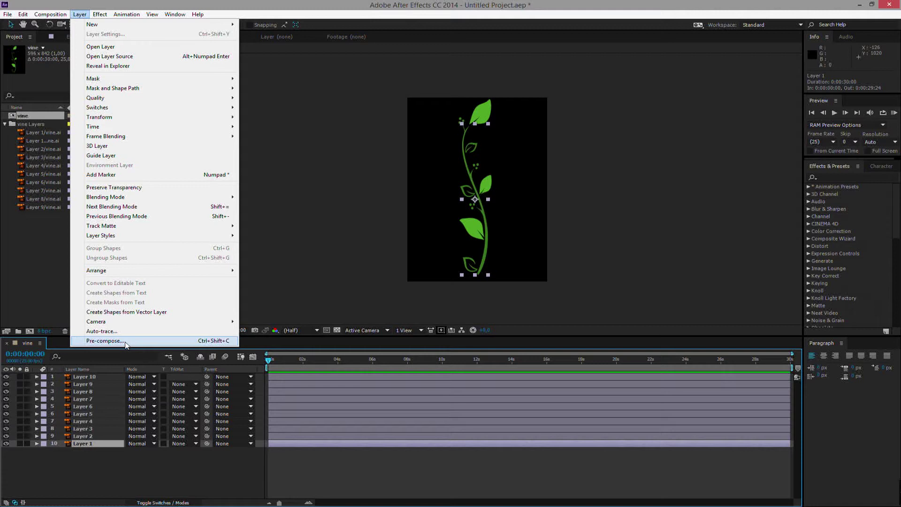
left_click(104, 340)
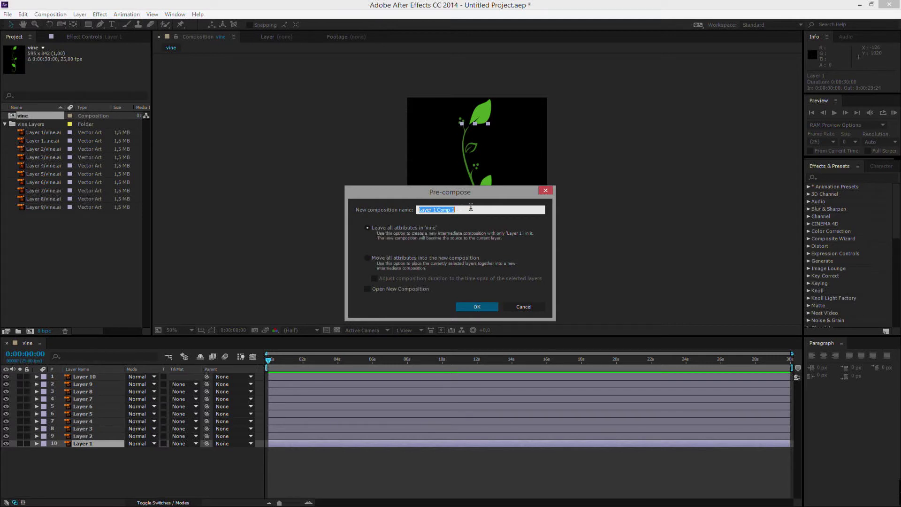
type("Stem")
left_click(475, 307)
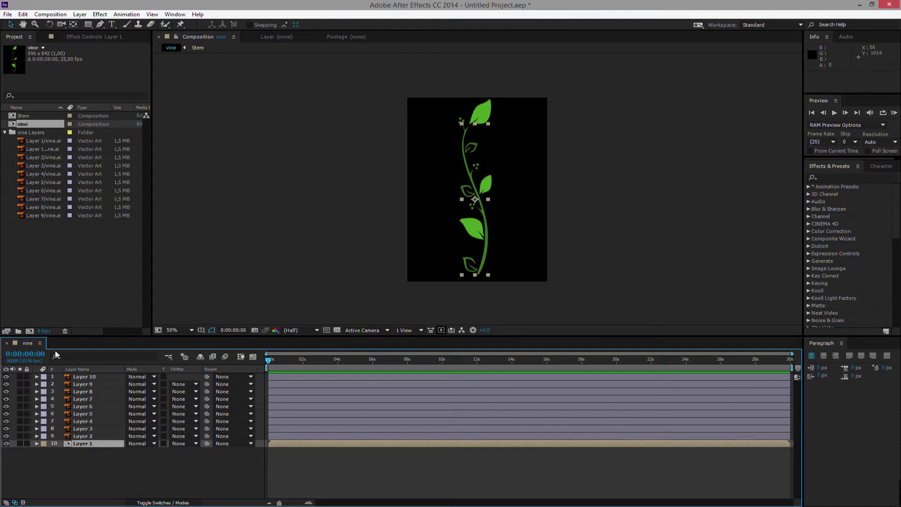
In the Stem comp, place three mask points along the stem on Layer 1.
double_click(69, 444)
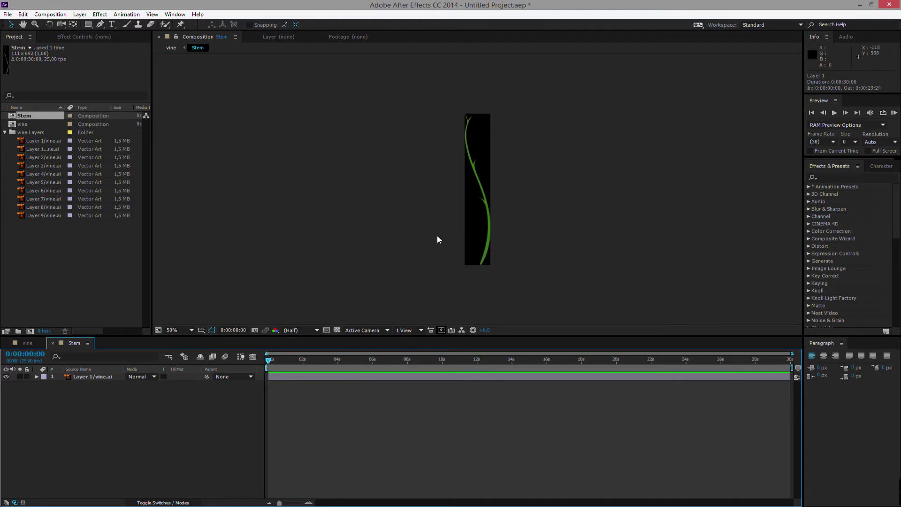
left_click(100, 25)
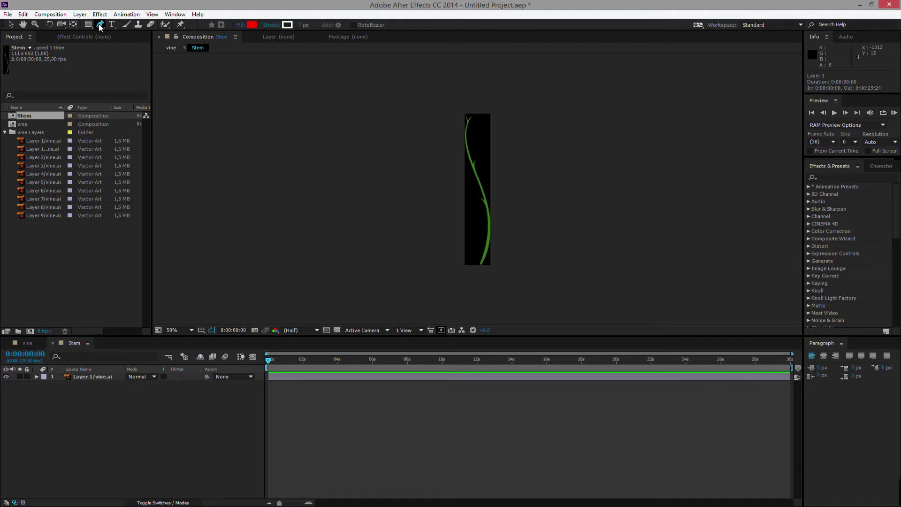
left_click(101, 376)
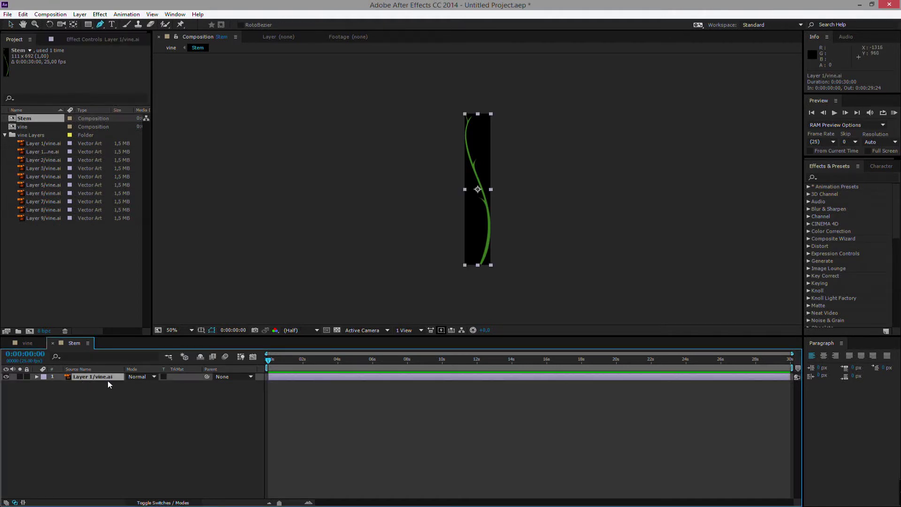
left_click(478, 268)
left_click(481, 192)
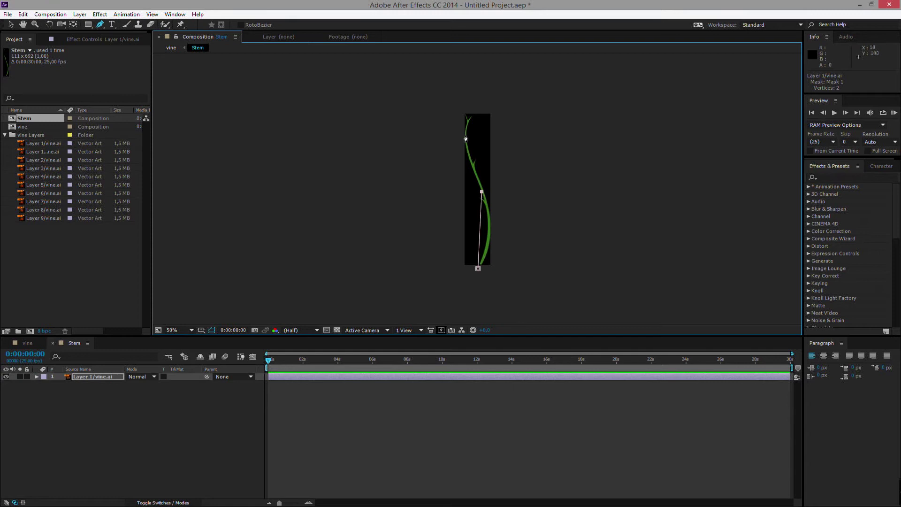
left_click(467, 110)
Curve the mask to follow the stem and move its bottom point past the stem's end.
left_click_drag(100, 24, 176, 57)
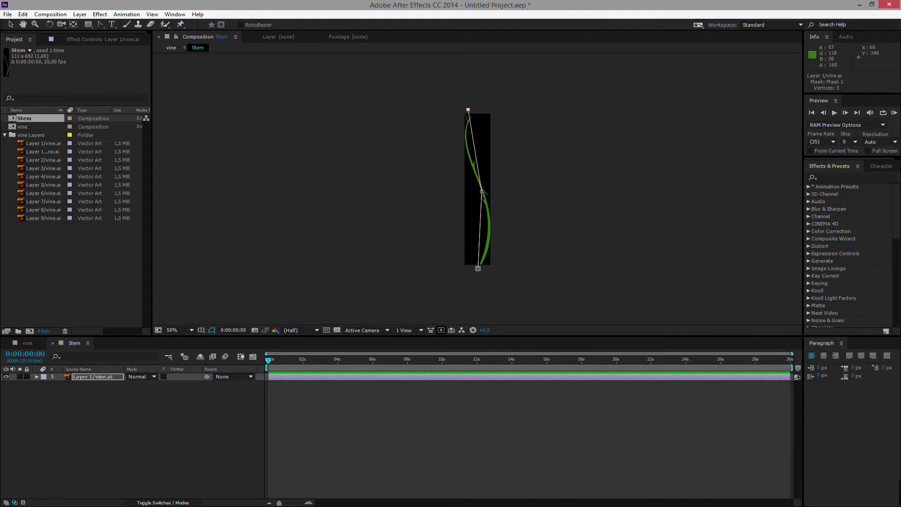
left_click_drag(481, 191, 494, 220)
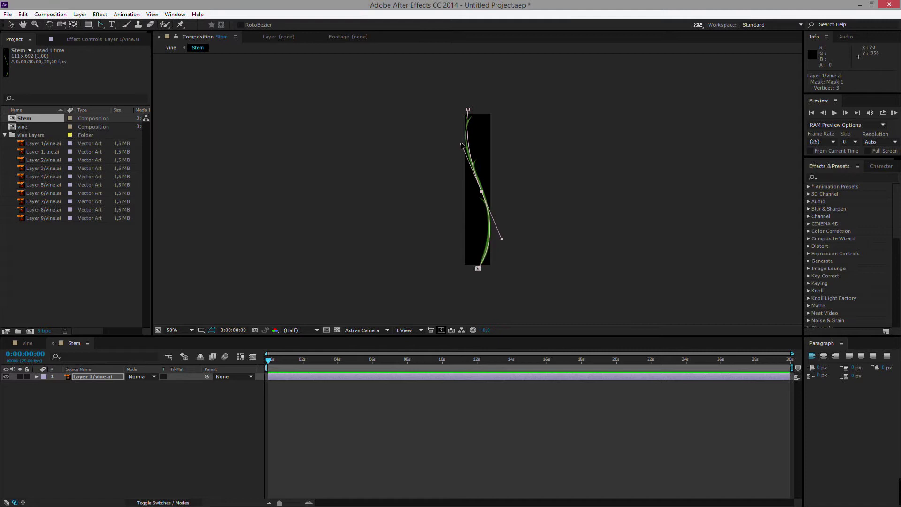
left_click_drag(461, 145, 460, 136)
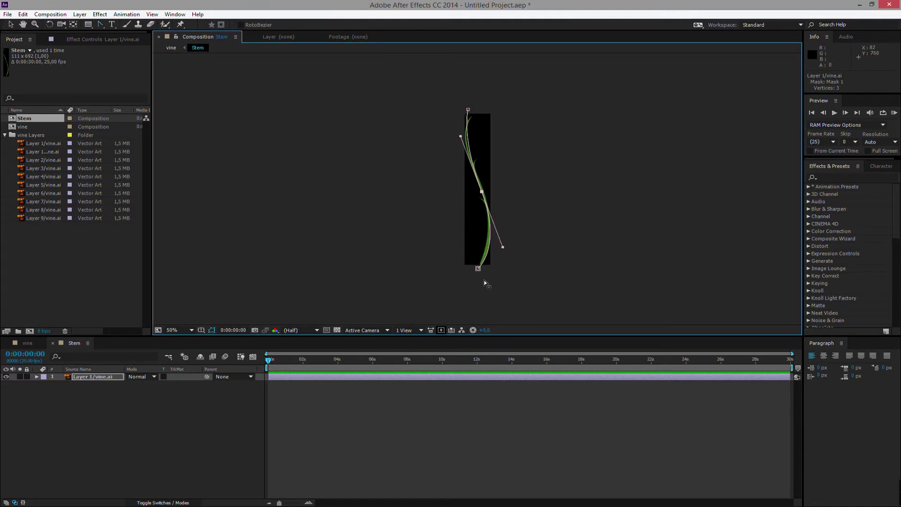
scroll(483, 280, "up", 4)
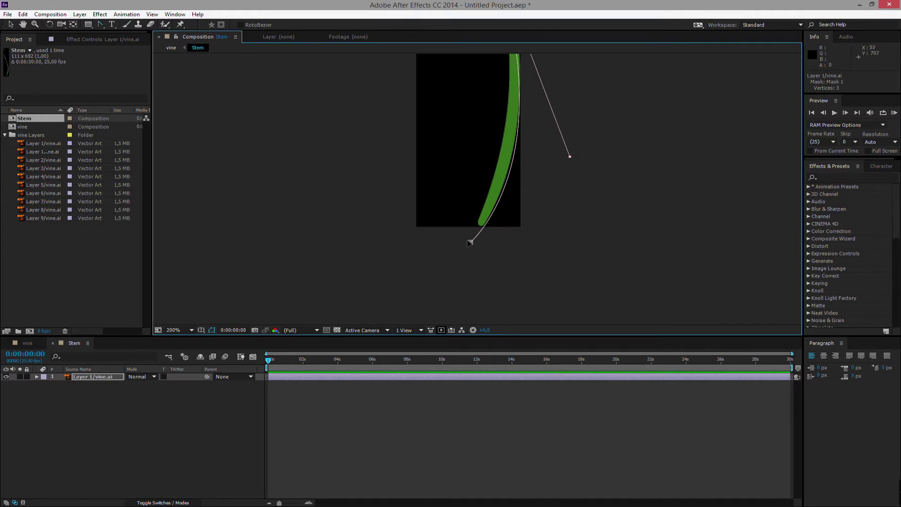
left_click_drag(470, 242, 453, 260)
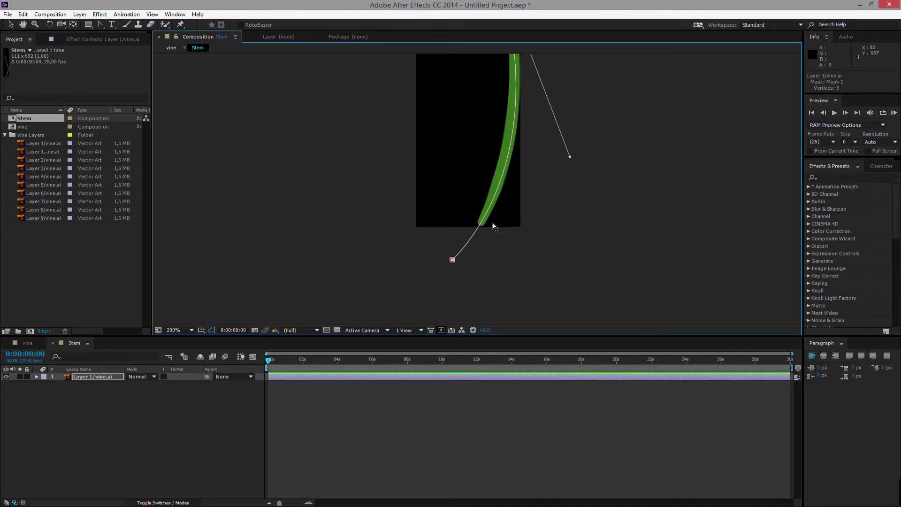
scroll(491, 147, "down", 4)
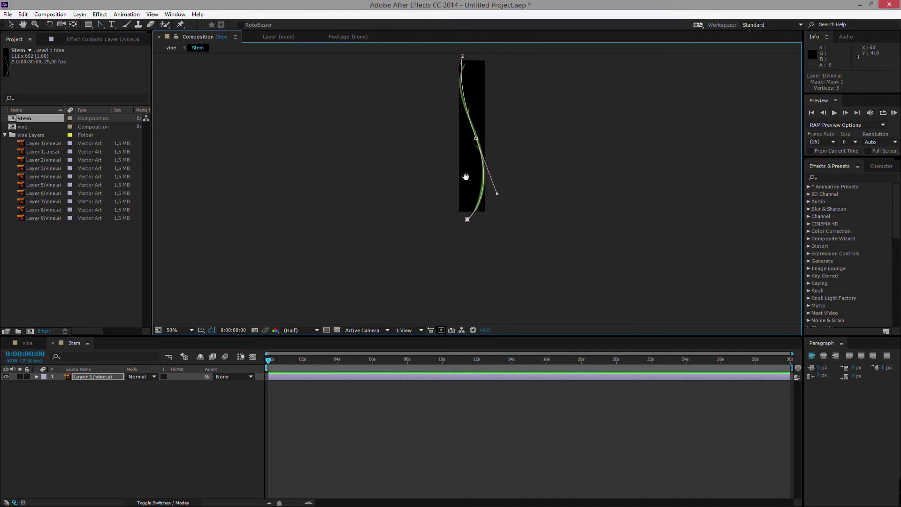
Search effects for 'write' and apply Write-on to the stem layer.
left_click(835, 177)
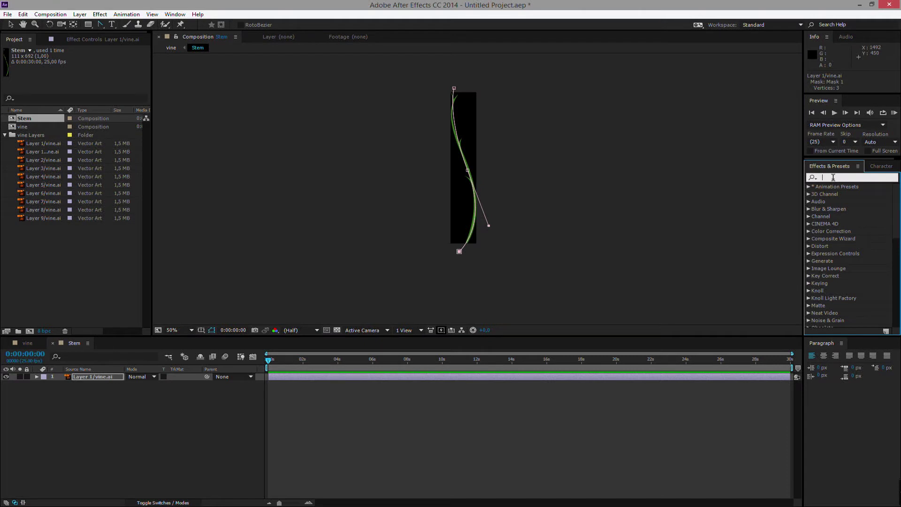
type("write")
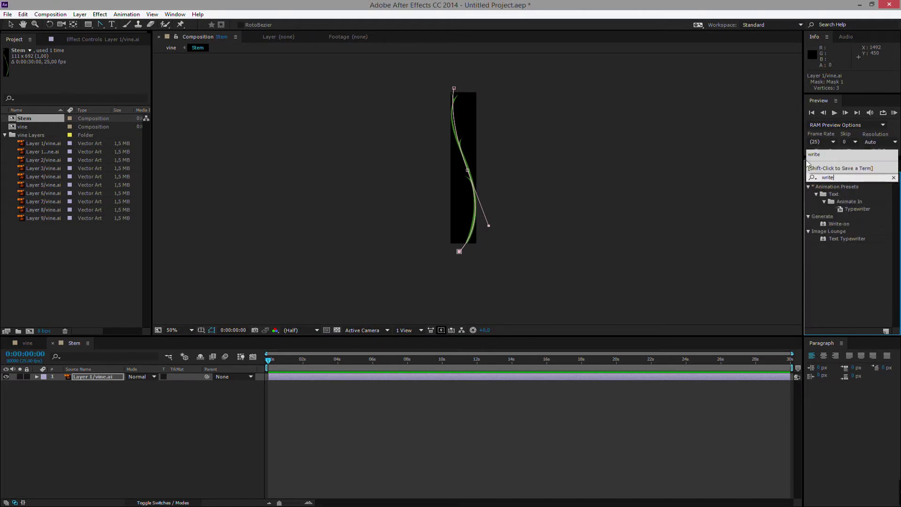
left_click(835, 224)
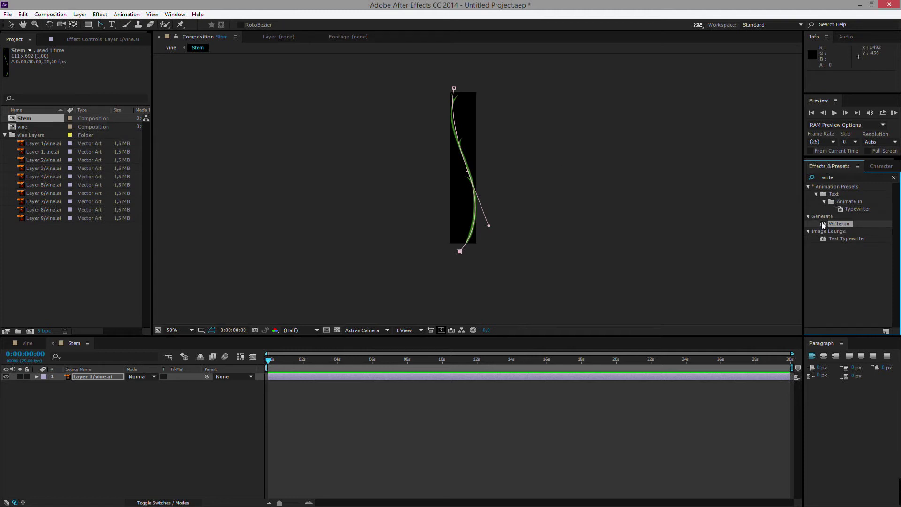
left_click(97, 16)
left_click(735, 249)
left_click_drag(843, 226, 112, 377)
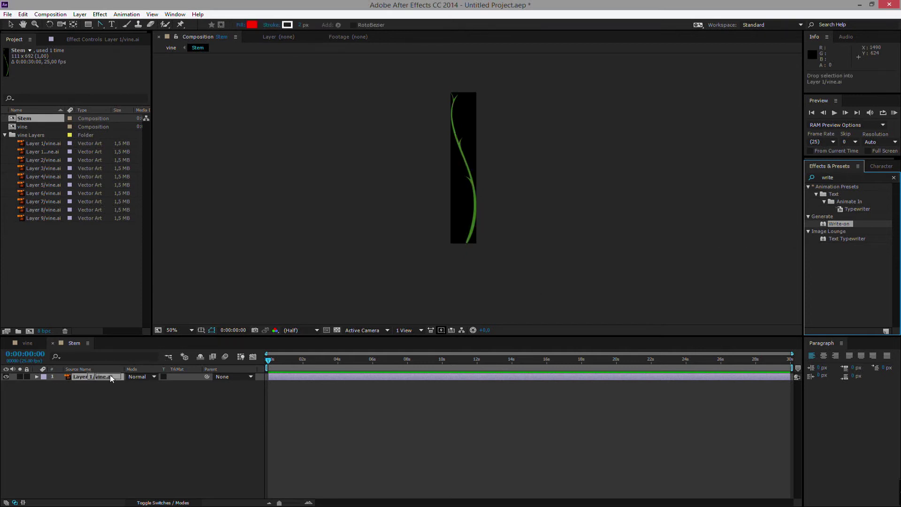
Select Mask 1's Mask Path, then expose Write-on and select its Brush Position.
left_click(37, 376)
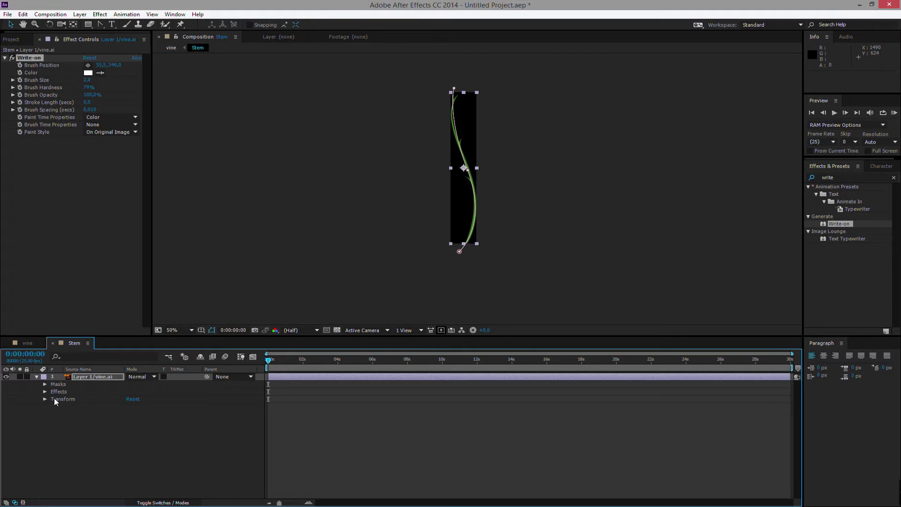
left_click(44, 384)
left_click(52, 391)
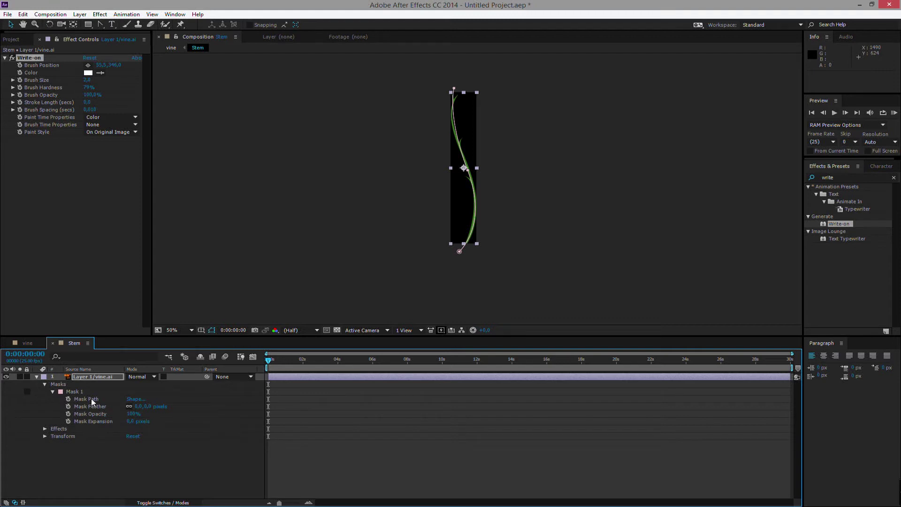
left_click(91, 399)
right_click(91, 398)
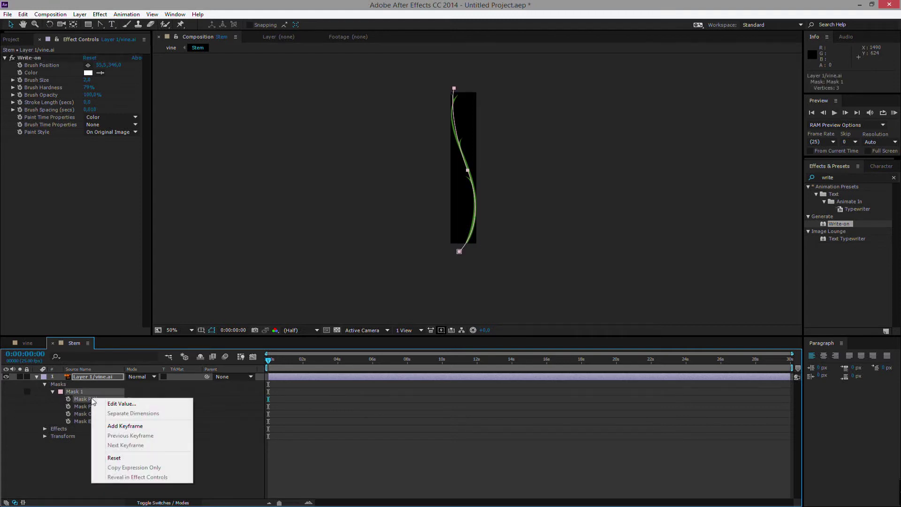
left_click(87, 399)
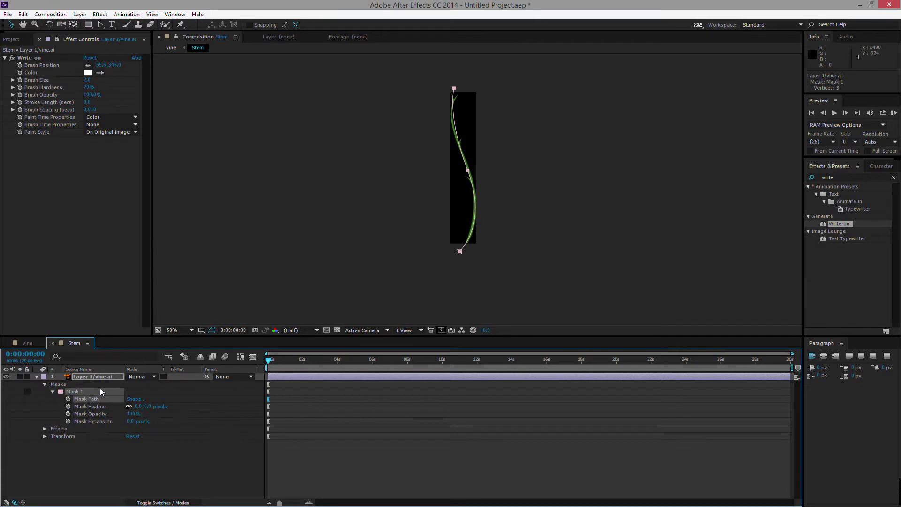
left_click(45, 428)
left_click(53, 436)
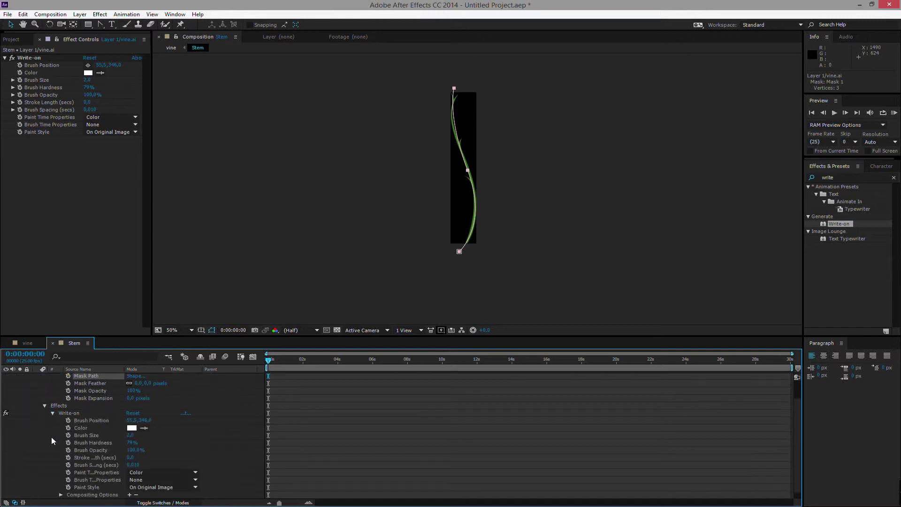
left_click(96, 420)
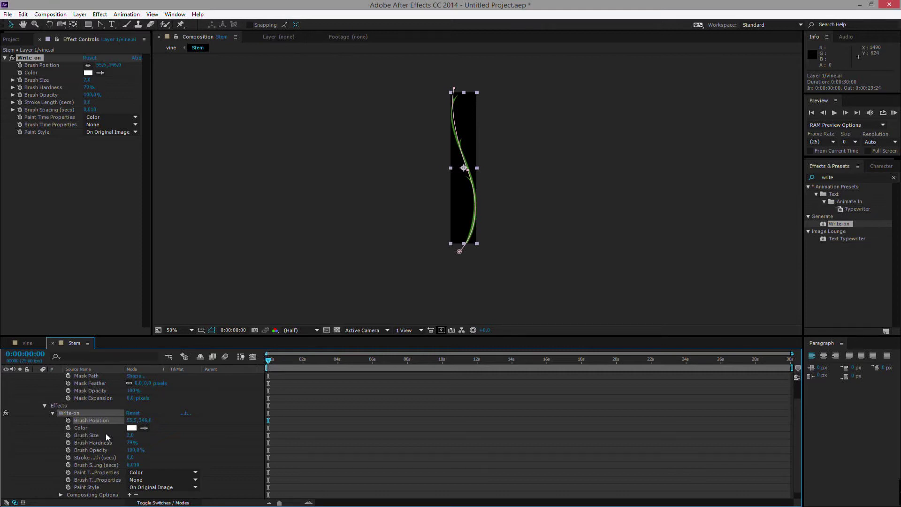
Paste the mask path into Brush Position and set Paint Style to Reveal Original Image.
key("ctrl+v")
scroll(495, 159, "up", 2)
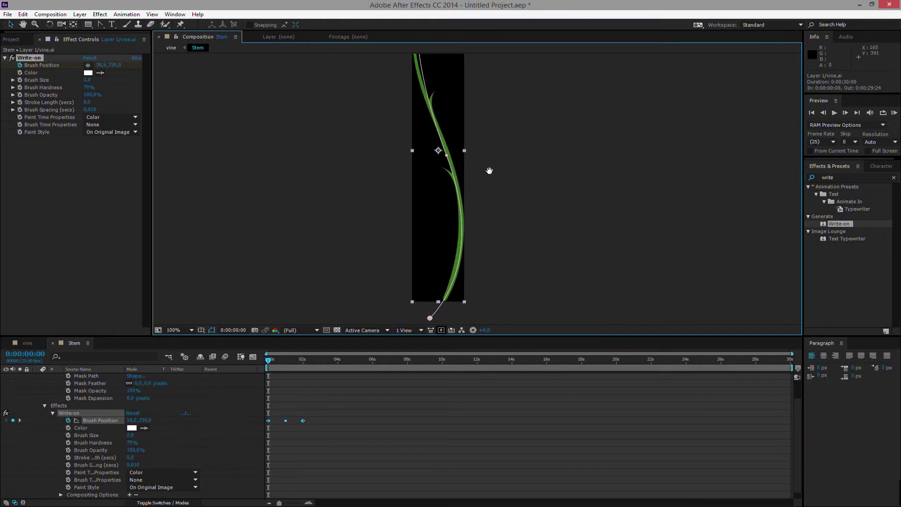
mouse_move(269, 361)
left_mouse_down()
mouse_move(308, 363)
mouse_move(271, 362)
left_mouse_up()
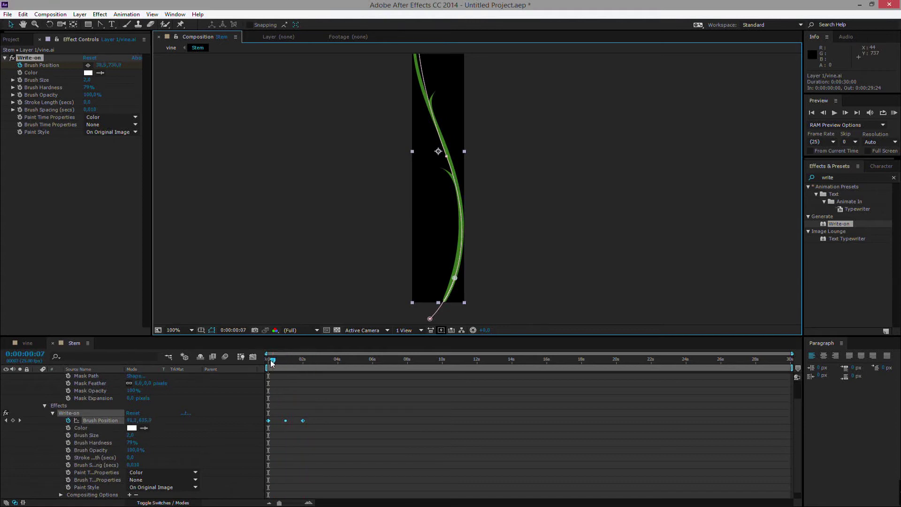
key("space")
scroll(419, 253, "up", 1)
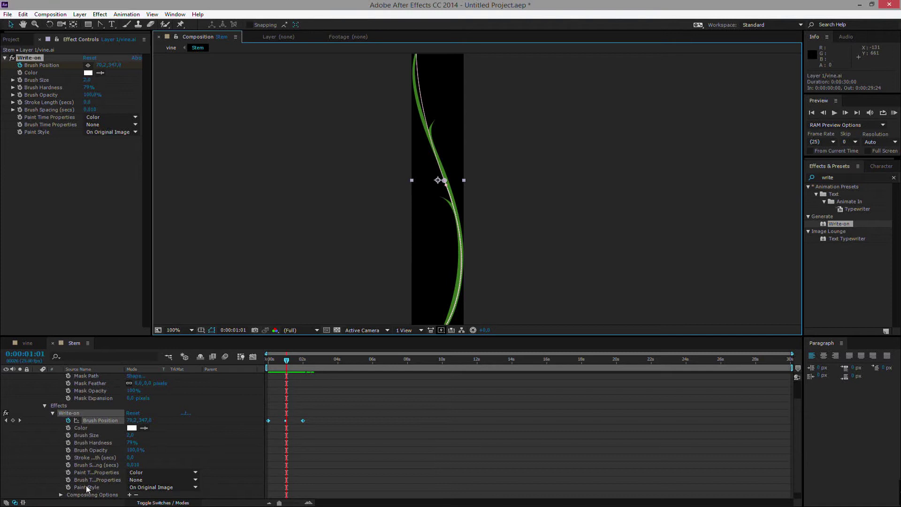
left_click(171, 486)
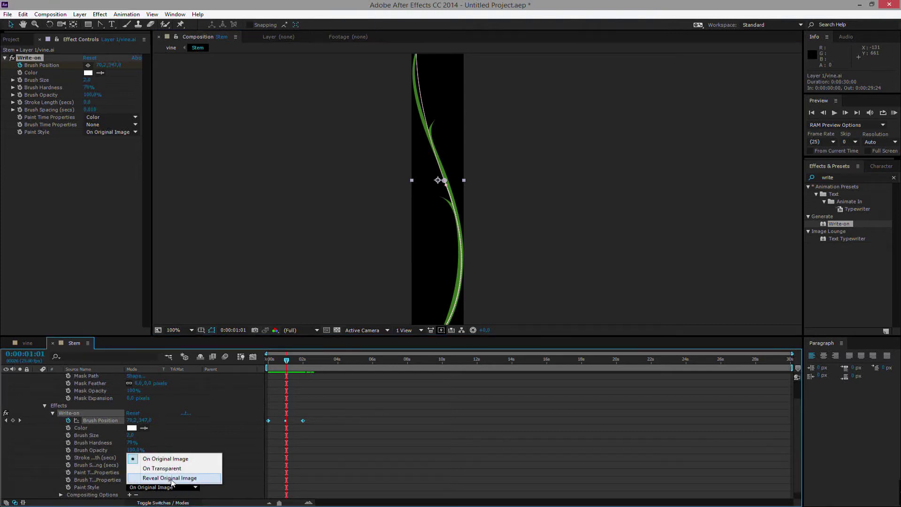
left_click(171, 478)
mouse_move(286, 360)
left_mouse_down()
mouse_move(274, 362)
mouse_move(294, 368)
mouse_move(275, 369)
mouse_move(298, 368)
mouse_move(273, 368)
mouse_move(298, 369)
left_mouse_up()
Increase Write-on Brush Size from 2 to 15.3 and check it at 0:00:02:19.
scroll(438, 217, "up", 5)
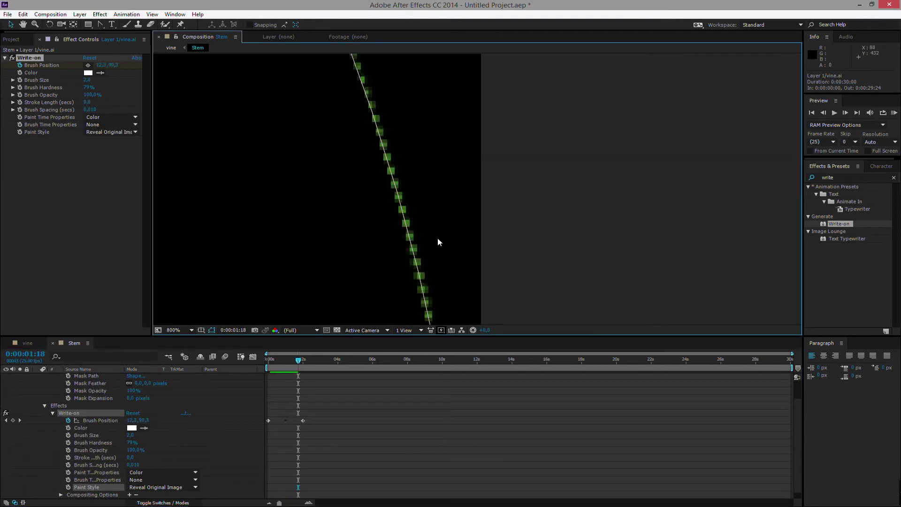
scroll(335, 224, "up", 2)
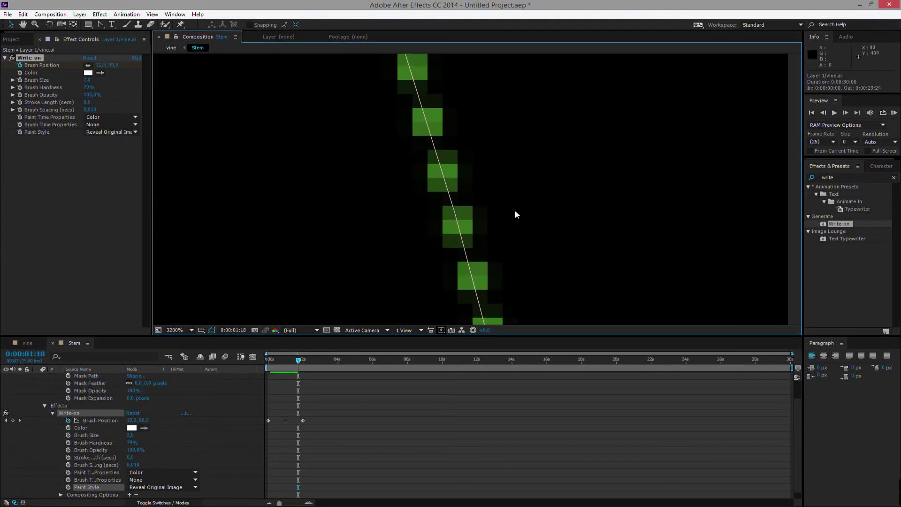
scroll(473, 213, "down", 8)
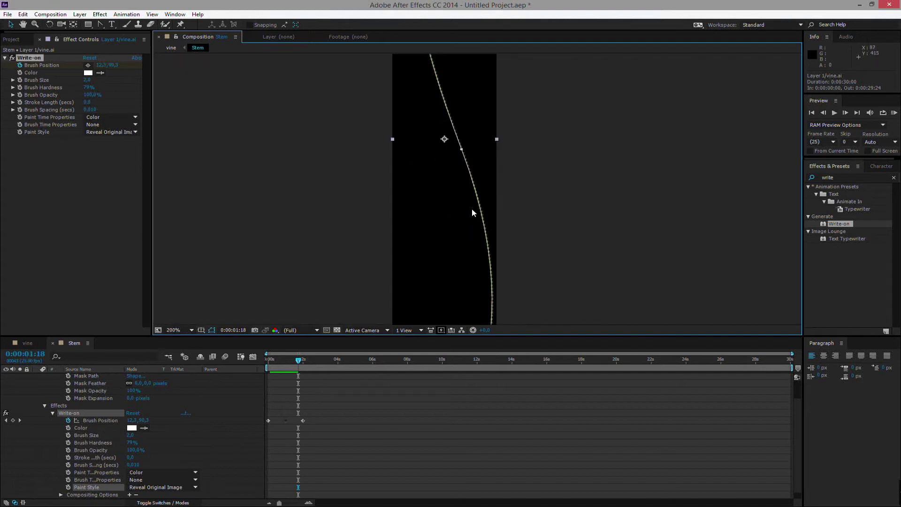
key("comma")
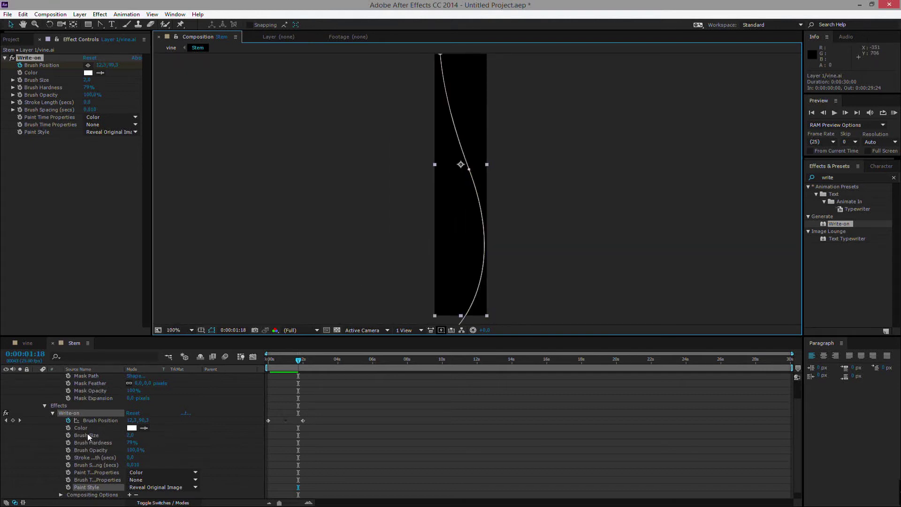
left_click(96, 436)
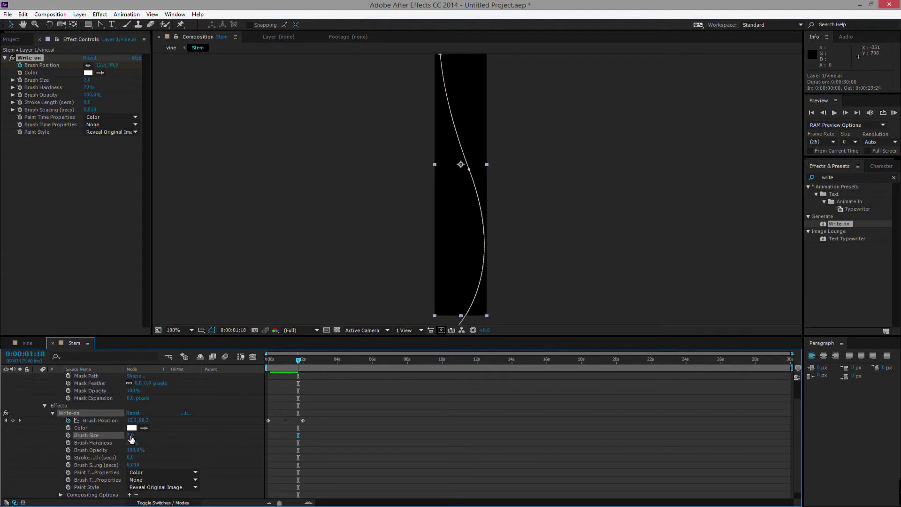
left_click_drag(132, 435, 200, 440)
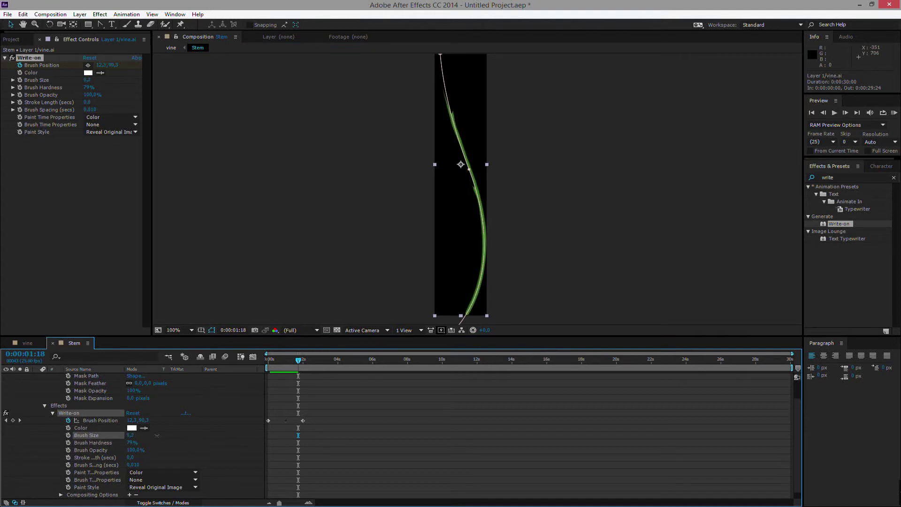
left_click(315, 360)
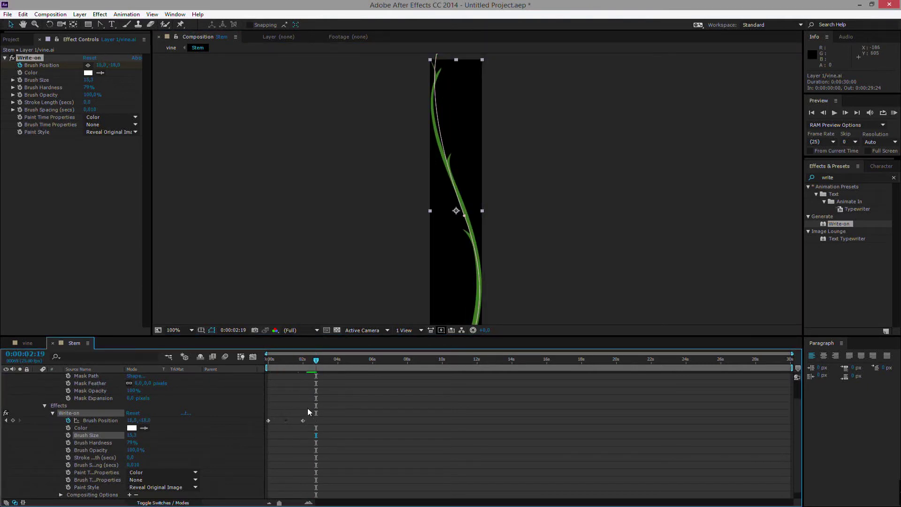
Nudge Brush Size to 21.1 and confirm it covers the stem's full width.
left_click_drag(401, 139, 384, 179)
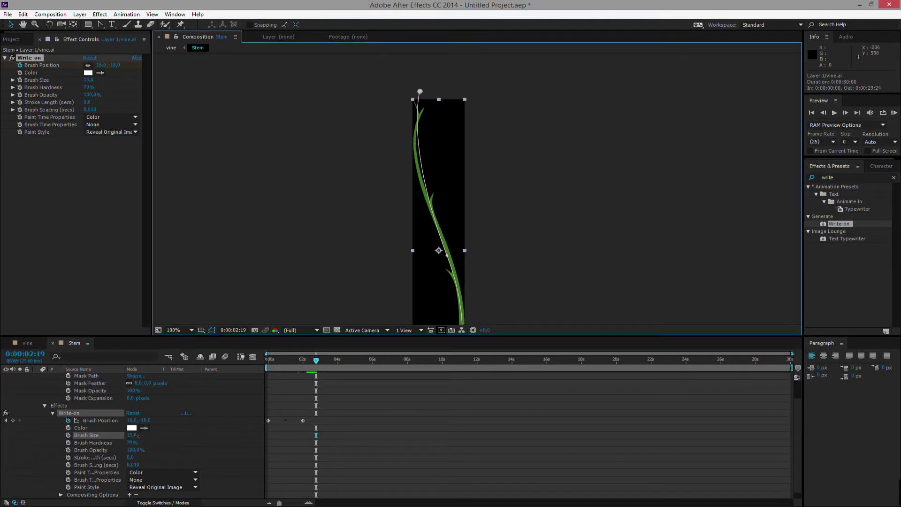
left_click_drag(161, 439, 163, 438)
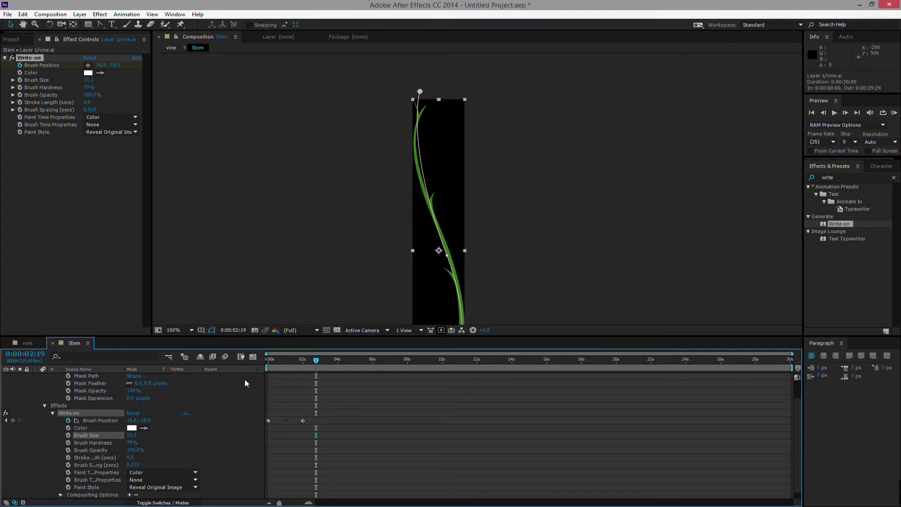
scroll(364, 215, "up", 5)
mouse_move(408, 195)
left_mouse_down()
mouse_move(583, 207)
mouse_move(790, 127)
left_mouse_up()
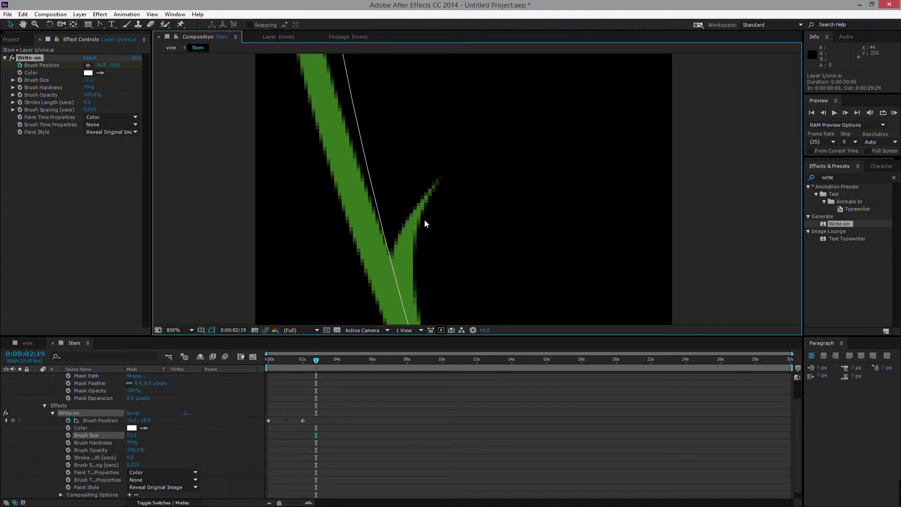
left_click(392, 242)
scroll(393, 242, "down", 5)
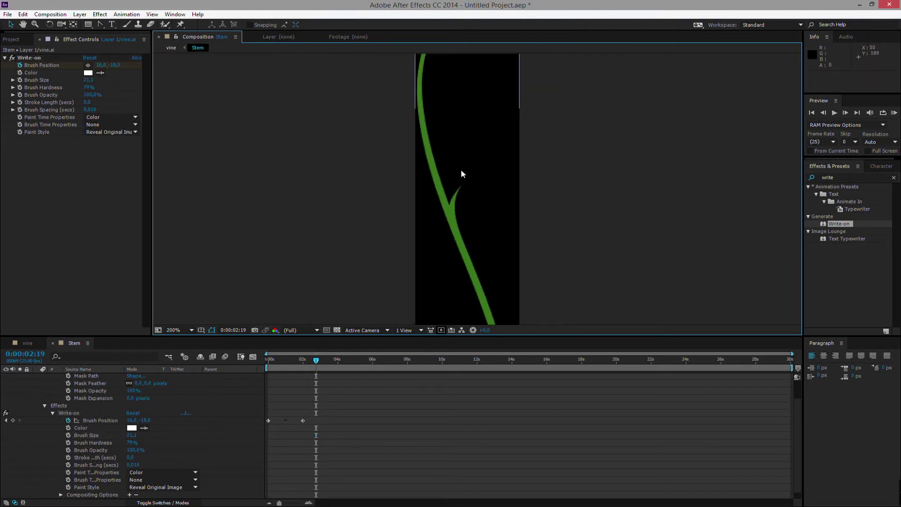
scroll(387, 322, "down", 2)
left_click_drag(316, 360, 285, 366)
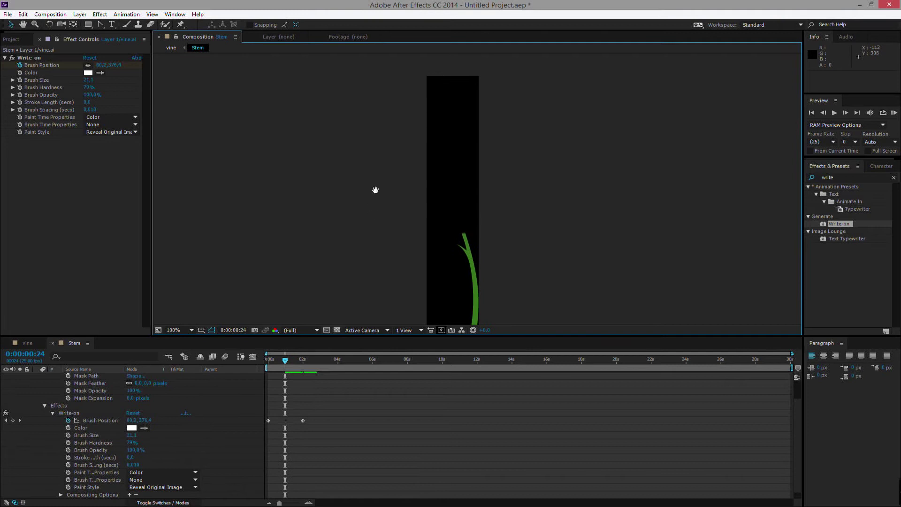
Move the final Brush Position keyframe earlier, to 0:00:02:01, to speed the stem's growth.
scroll(375, 186, "down", 4)
key("space")
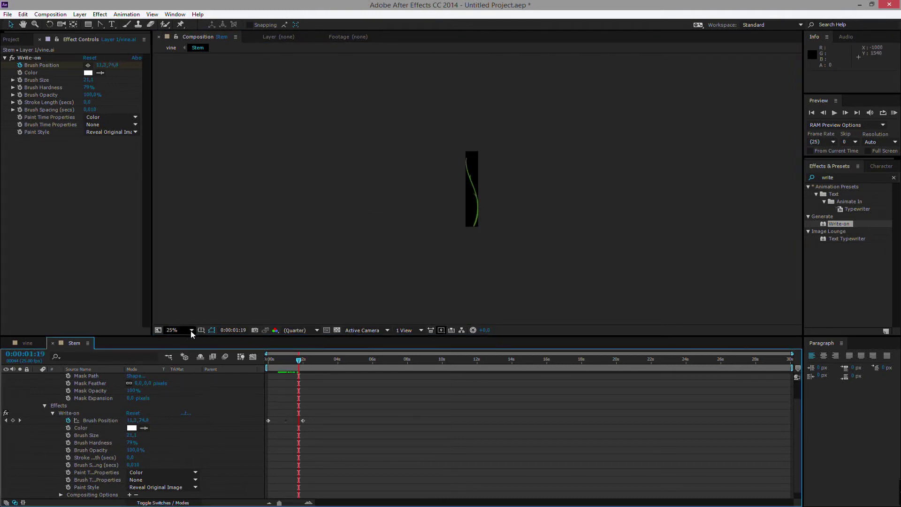
left_click(190, 330)
left_click(190, 340)
mouse_move(293, 361)
left_mouse_down()
mouse_move(272, 361)
mouse_move(307, 362)
mouse_move(268, 363)
mouse_move(304, 365)
left_mouse_up()
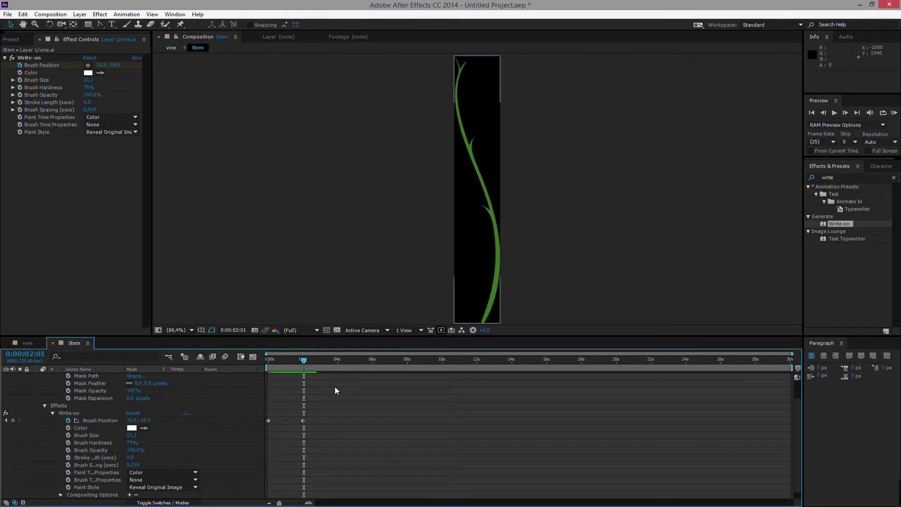
left_click_drag(304, 361, 315, 361)
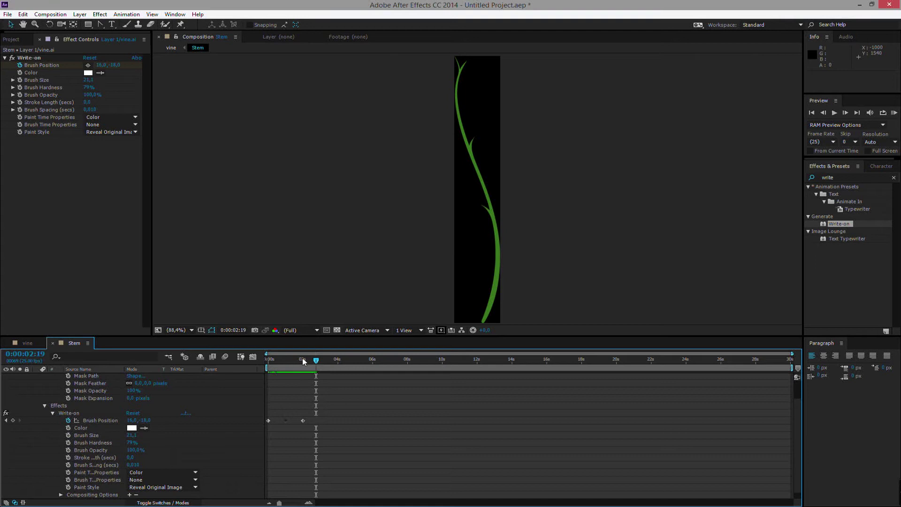
left_click(302, 420)
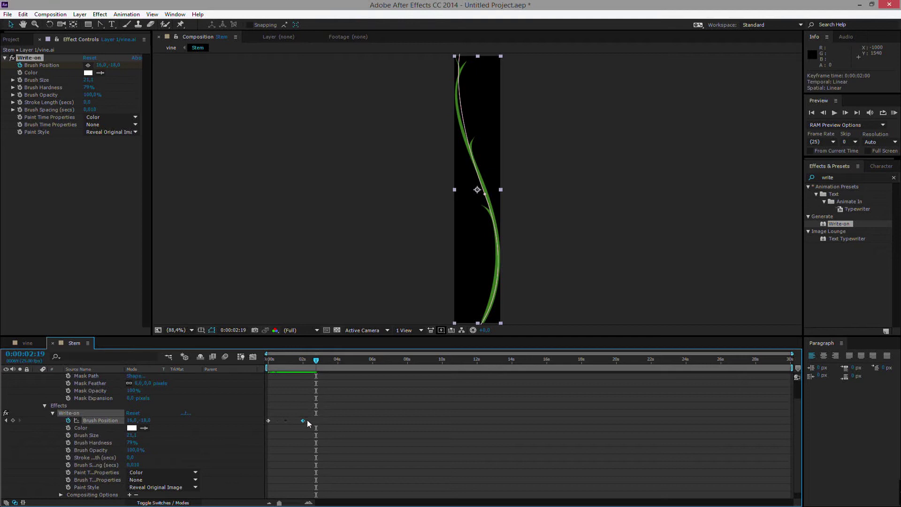
mouse_move(307, 422)
left_mouse_down()
mouse_move(380, 422)
mouse_move(305, 426)
left_mouse_up()
Back in the vine comp, select the Layer 2 leaf outline and zoom in on it.
left_click(26, 343)
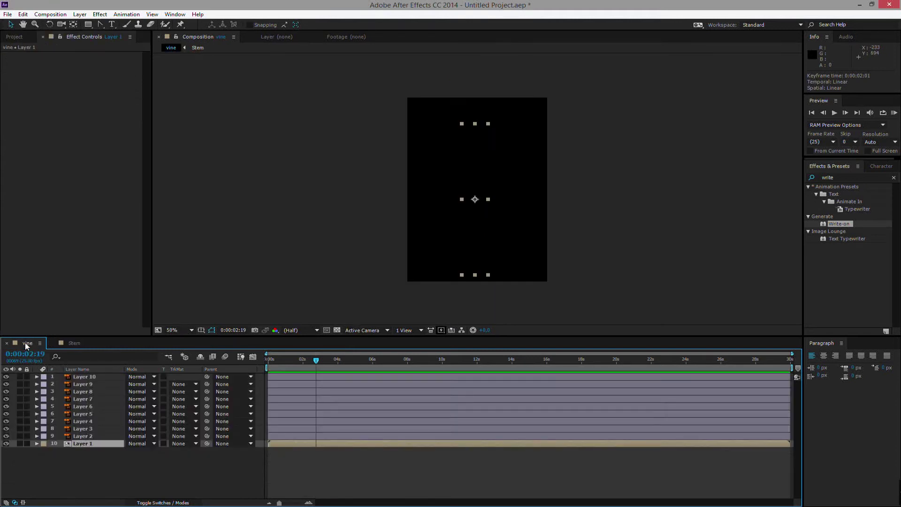
left_click_drag(310, 360, 267, 359)
left_click(319, 246)
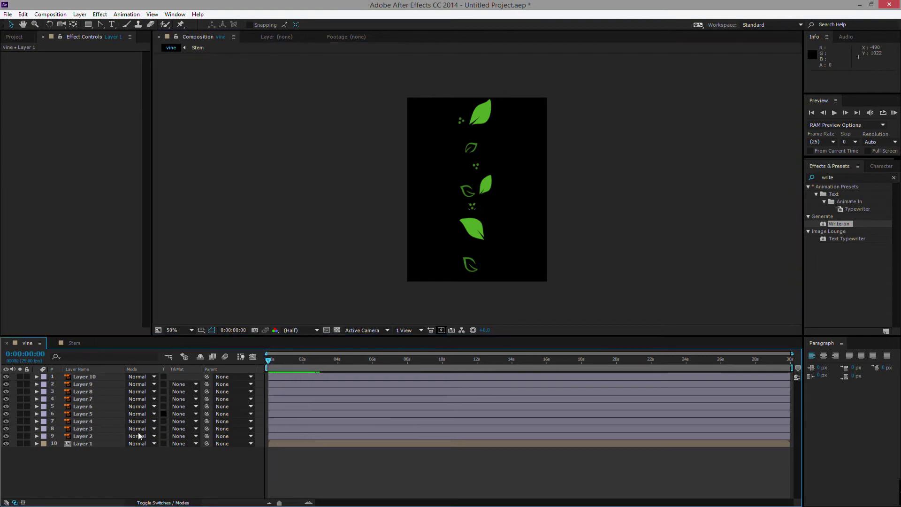
left_click(89, 436)
scroll(445, 254, "up", 6)
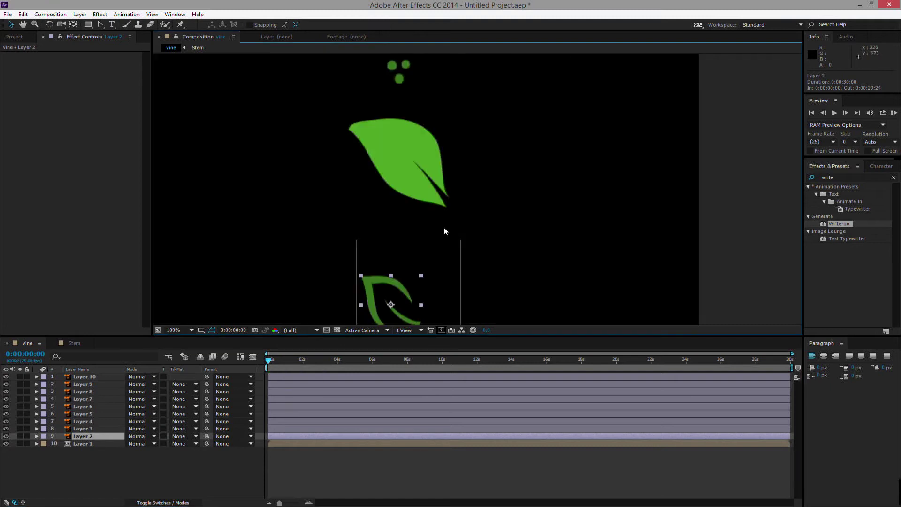
left_click_drag(444, 211, 473, 169)
left_click_drag(268, 360, 276, 363)
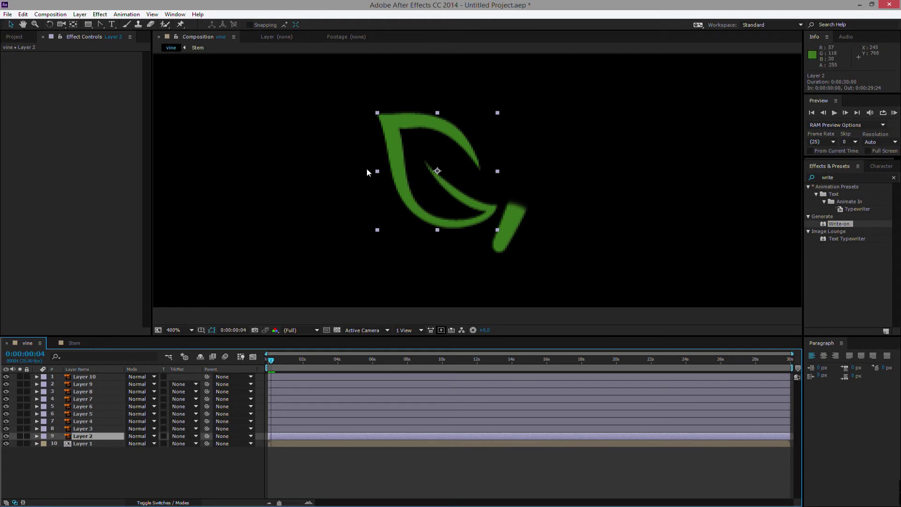
Move Layer 2's anchor point to the leaf's lower-right base with the Pan Behind tool.
left_click(74, 25)
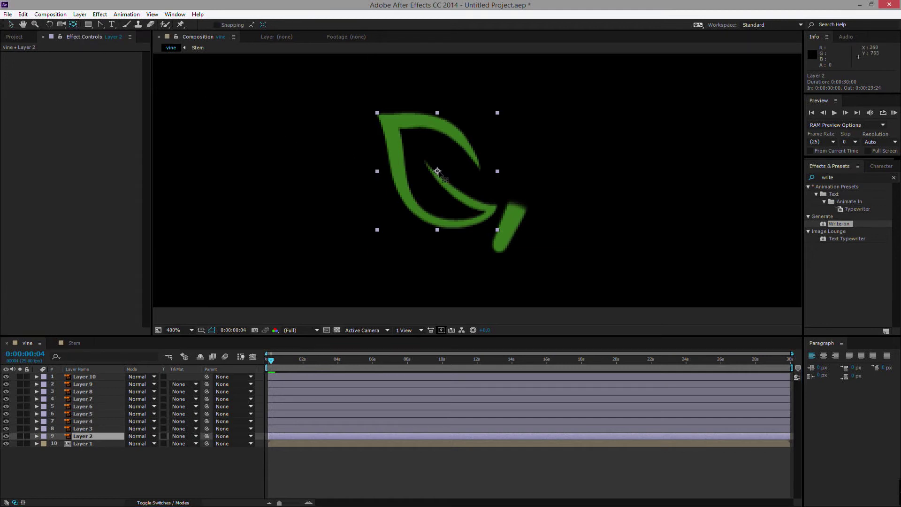
left_click_drag(436, 171, 505, 205)
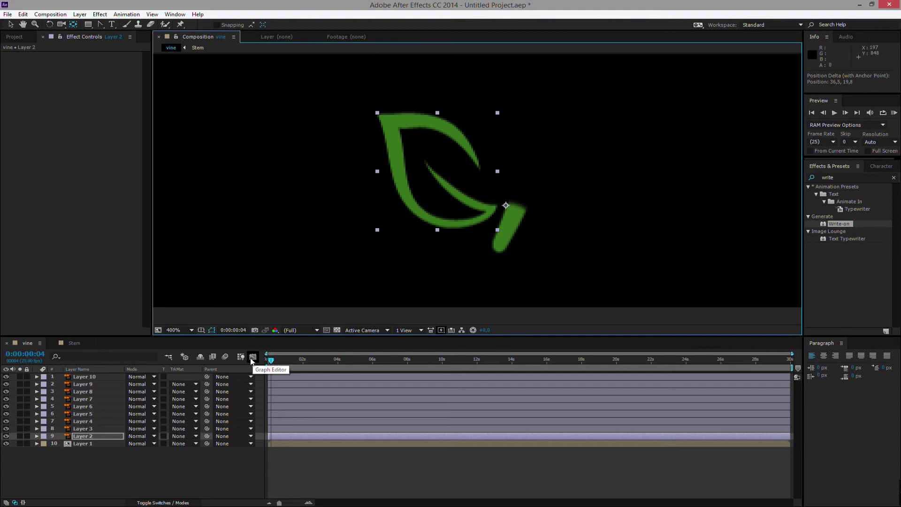
Add a full-size Scale keyframe on Layer 2 and move it to frame 12.
left_click(91, 438)
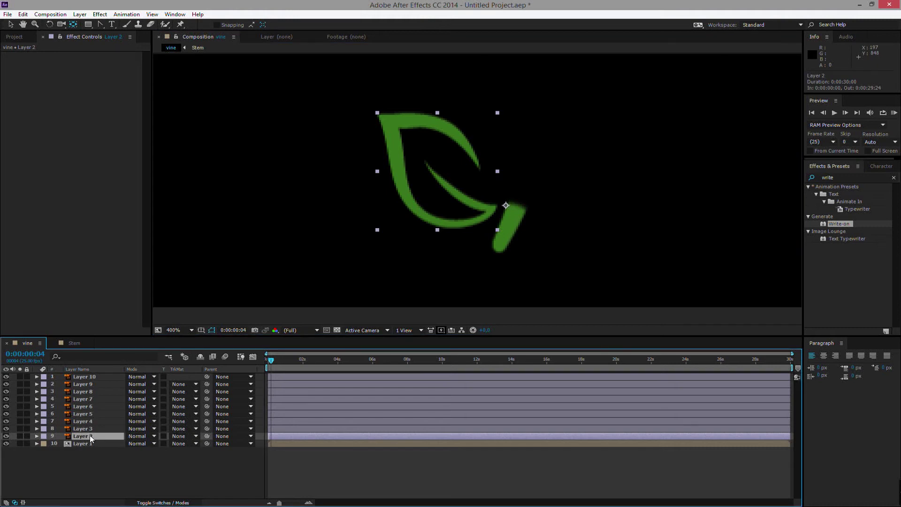
key("s")
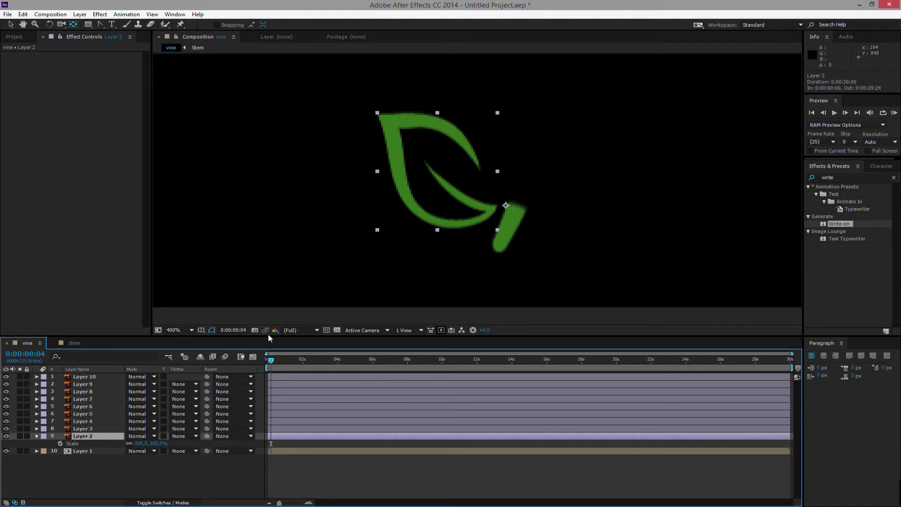
left_click(60, 443)
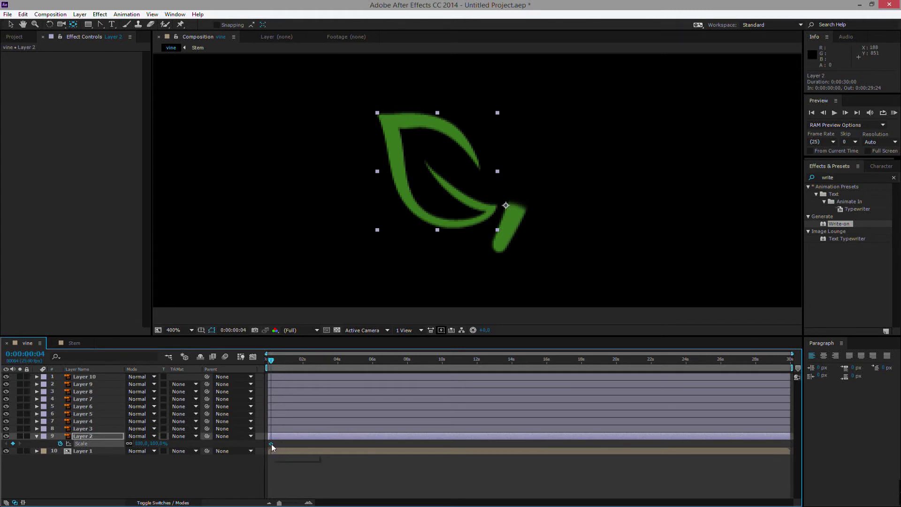
left_click_drag(272, 444, 279, 444)
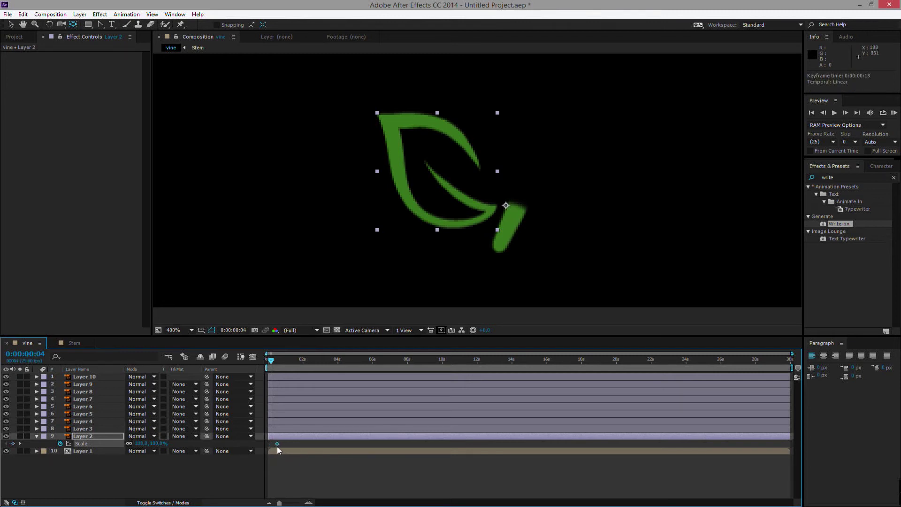
scroll(276, 444, "up", 8)
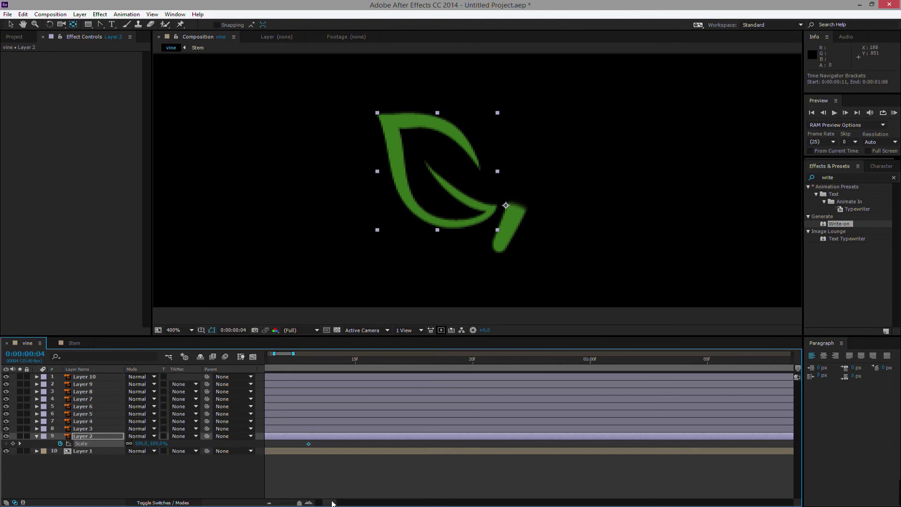
key("d")
scroll(421, 445, "down", 2)
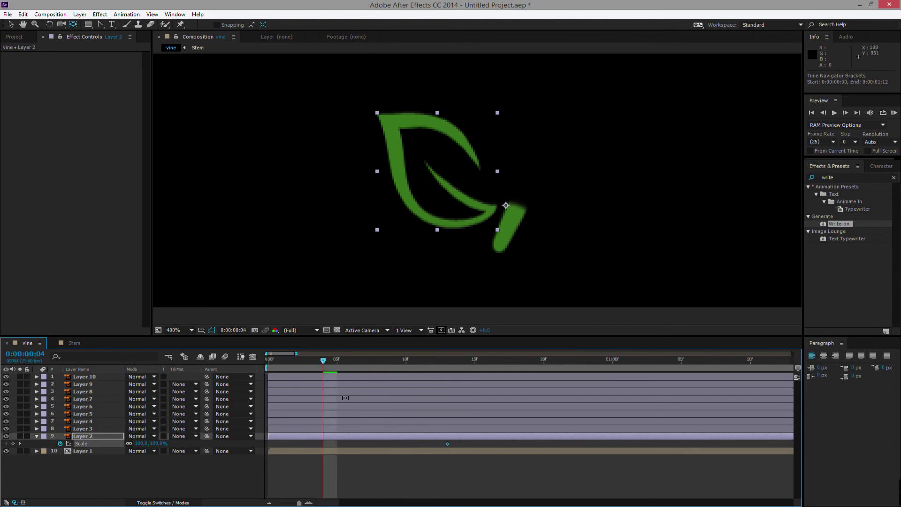
left_click_drag(447, 443, 433, 443)
Set Layer 2's Scale to 0% at frame 4.
left_click(156, 443)
type("0")
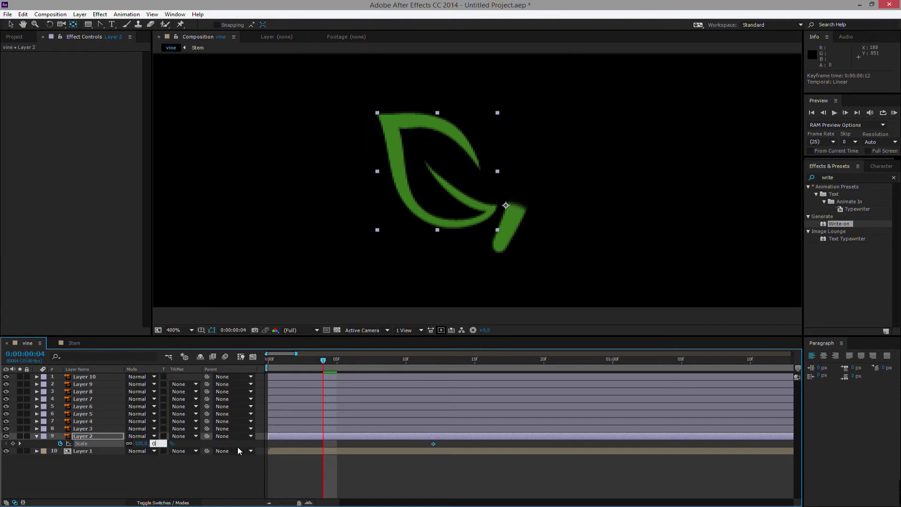
key("Return")
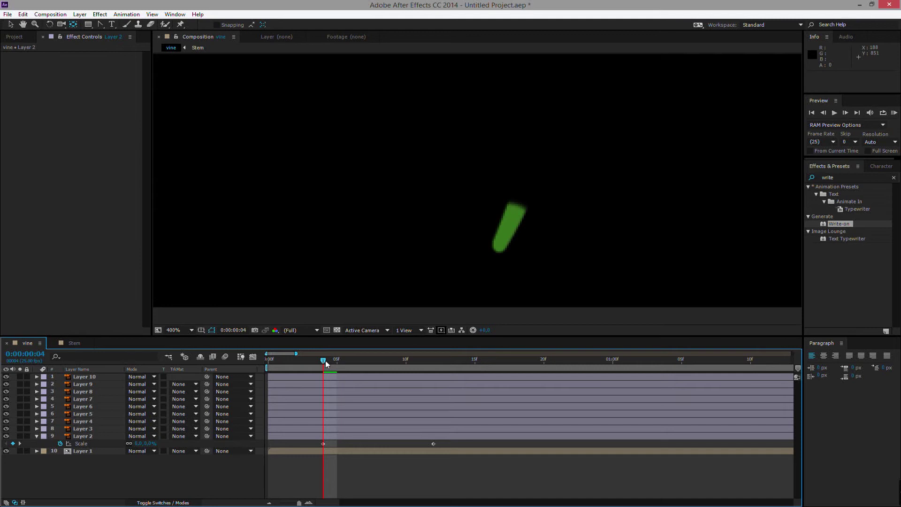
Set the leaf's Scale to 110% at frame 10 for an overshoot.
left_click_drag(325, 360, 399, 387)
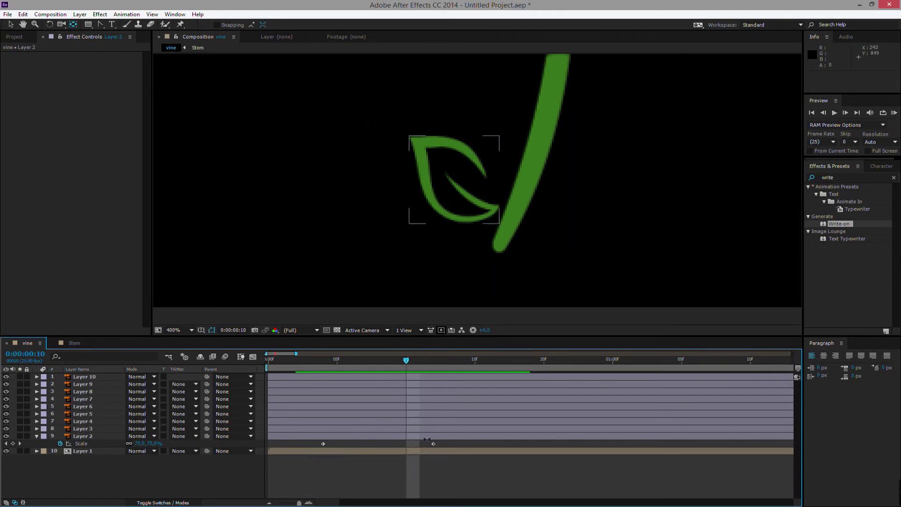
left_click(140, 443)
type("110")
key("Return")
End the work area at frame 20 and RAM-preview the leaf pop.
left_click_drag(389, 361, 538, 376)
key("n")
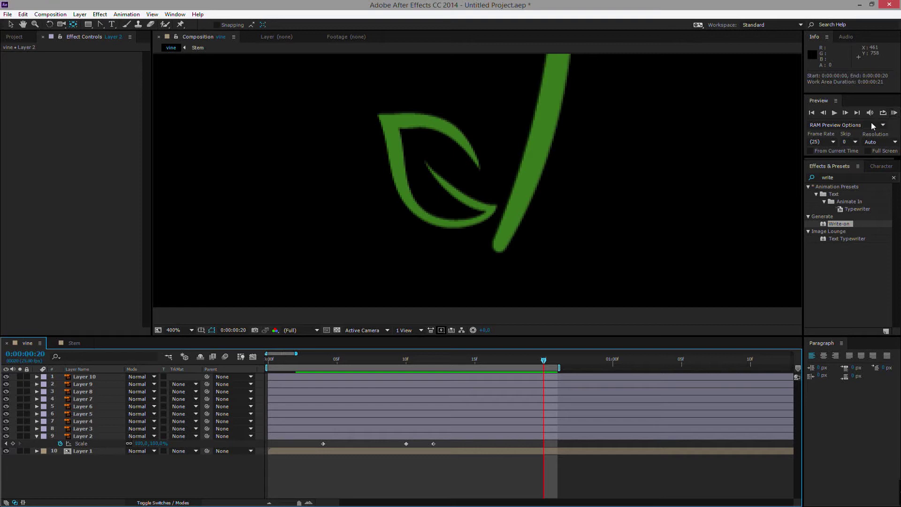
key("KP_0")
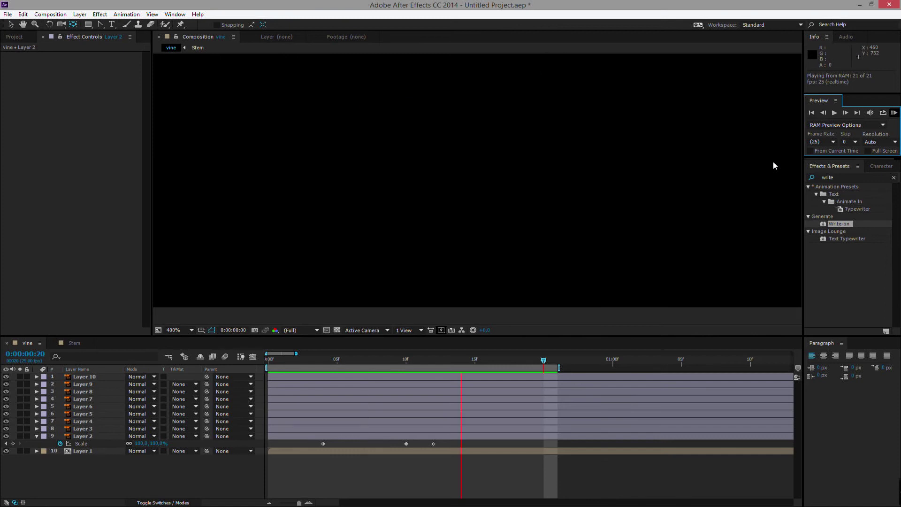
Stop the preview and copy Layer 2's three Scale keyframes.
left_click(468, 227)
scroll(468, 234, "down", 5)
key(";")
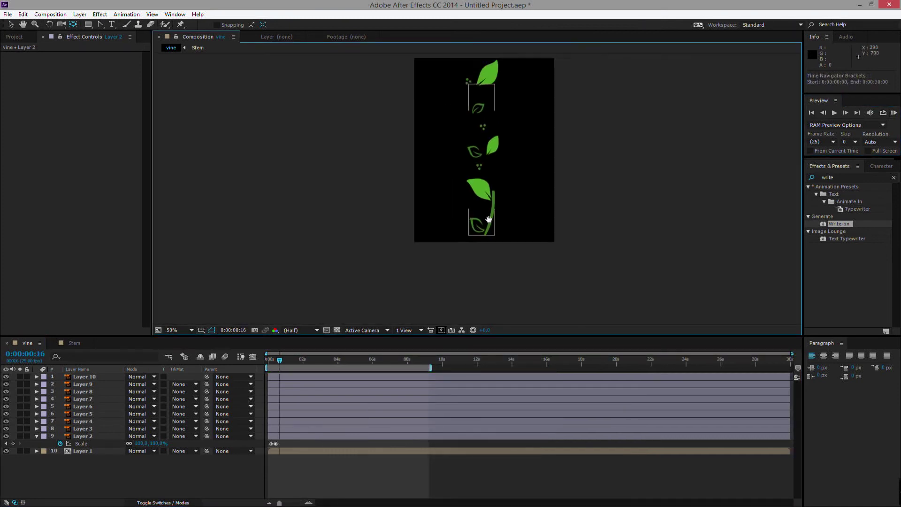
scroll(469, 229, "up", 2)
left_click_drag(491, 222, 478, 258)
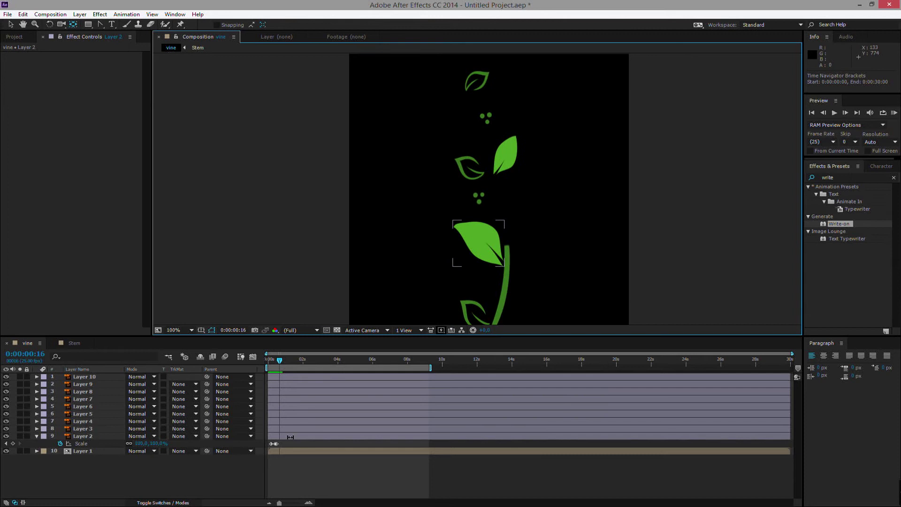
scroll(291, 444, "up", 5)
scroll(290, 441, "left", 5)
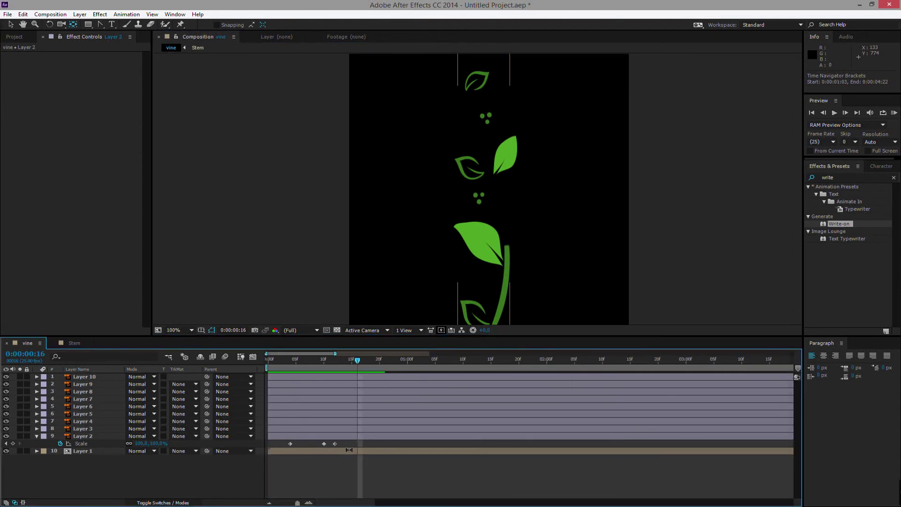
left_click_drag(350, 443, 280, 446)
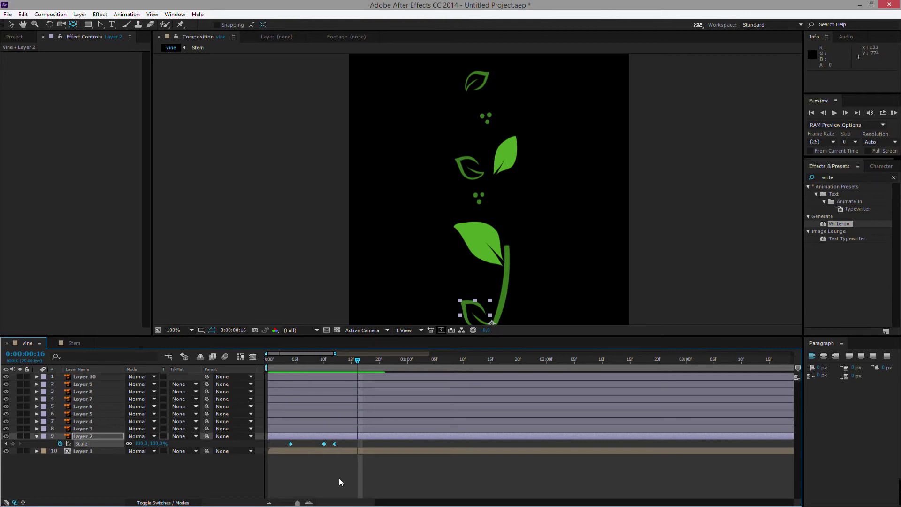
key("ctrl+c")
Paste the Scale keyframes onto Layer 3's large leaf at frame 13.
left_click(478, 244)
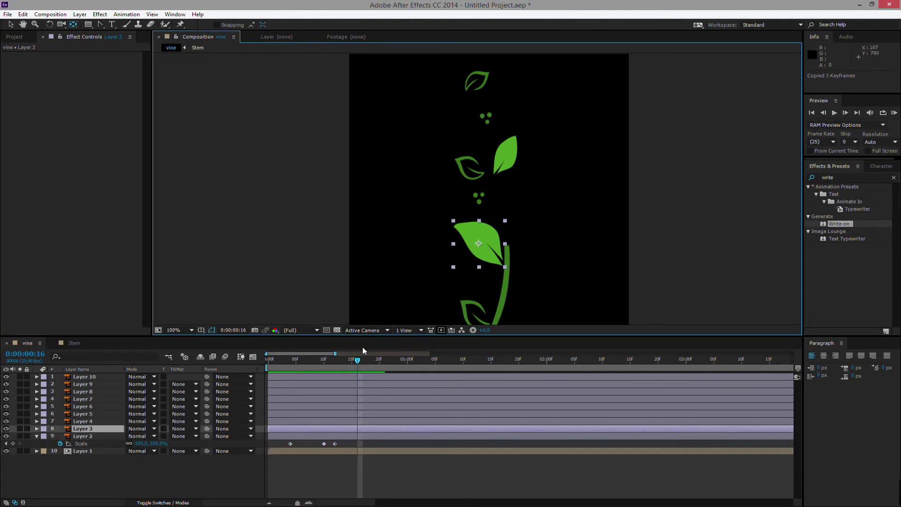
left_click_drag(359, 360, 340, 360)
scroll(495, 265, "up", 1)
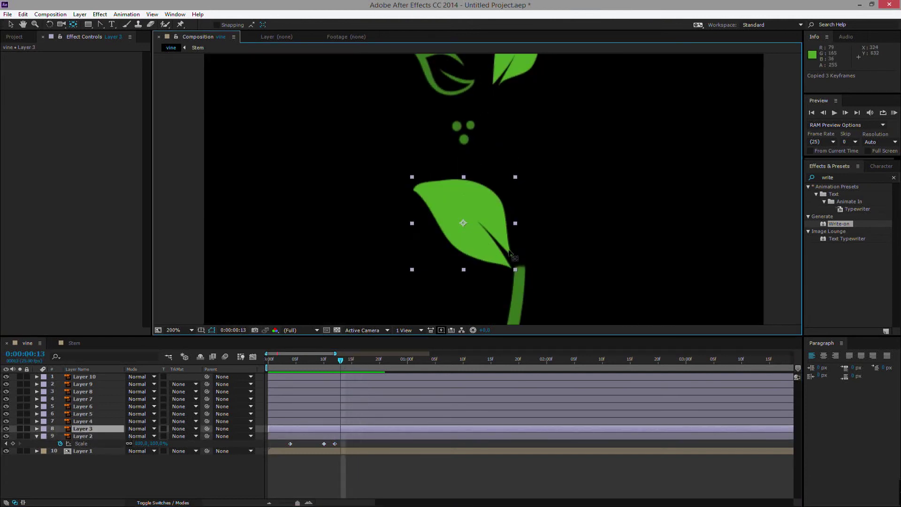
left_click(85, 430)
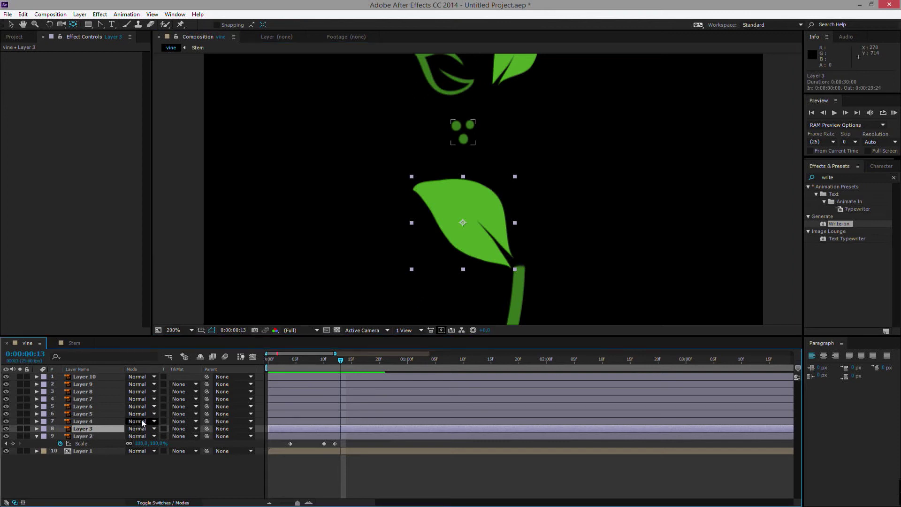
key("ctrl+v")
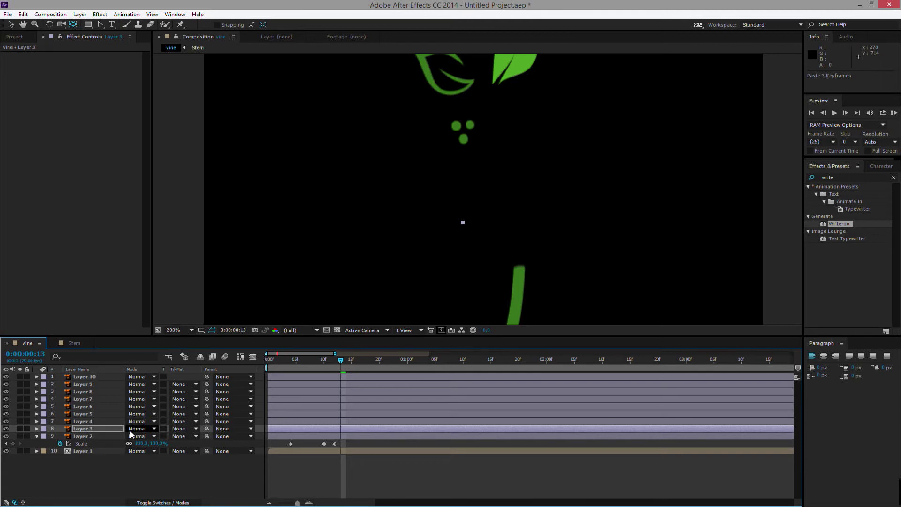
key("u")
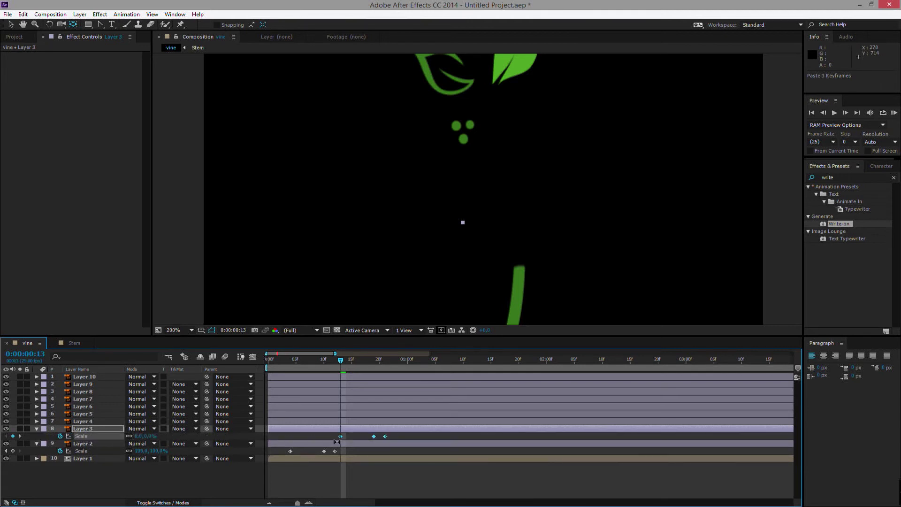
left_click_drag(342, 361, 391, 364)
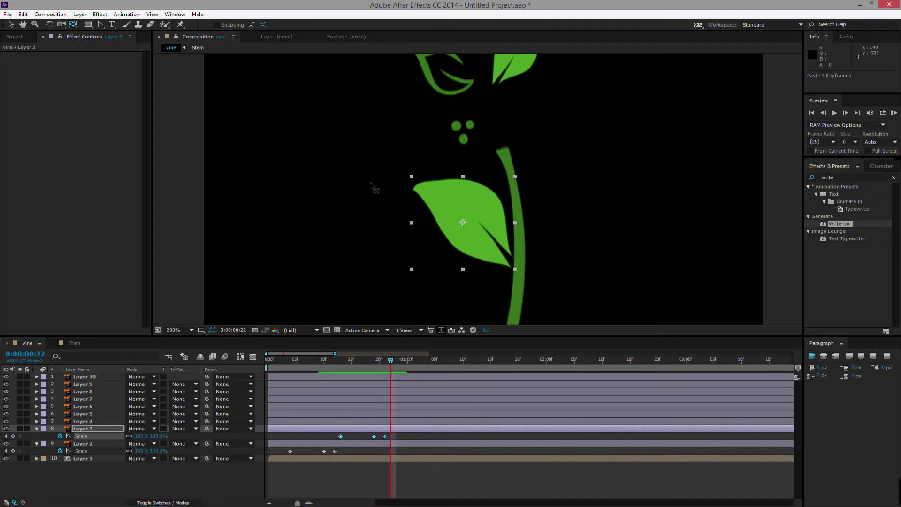
Move the large leaf's anchor point to the base of the leaf.
left_click_drag(465, 224, 516, 268)
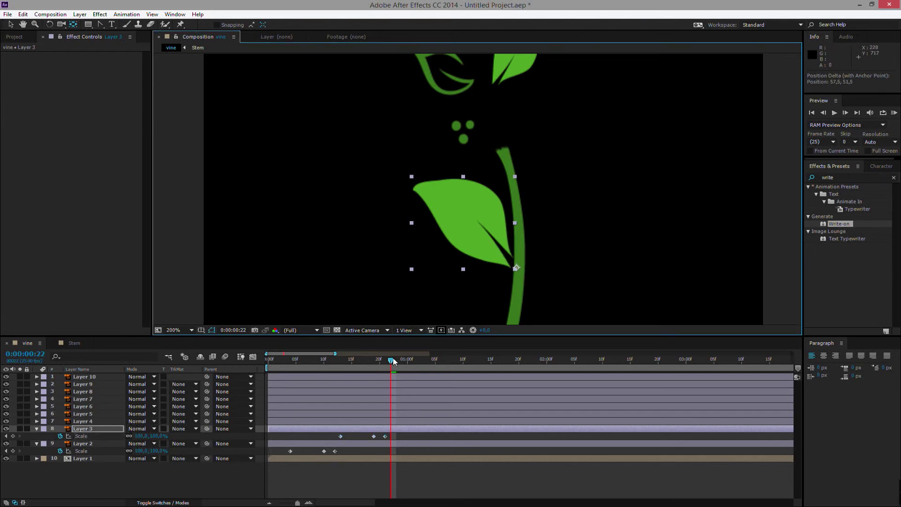
left_click_drag(391, 361, 417, 361)
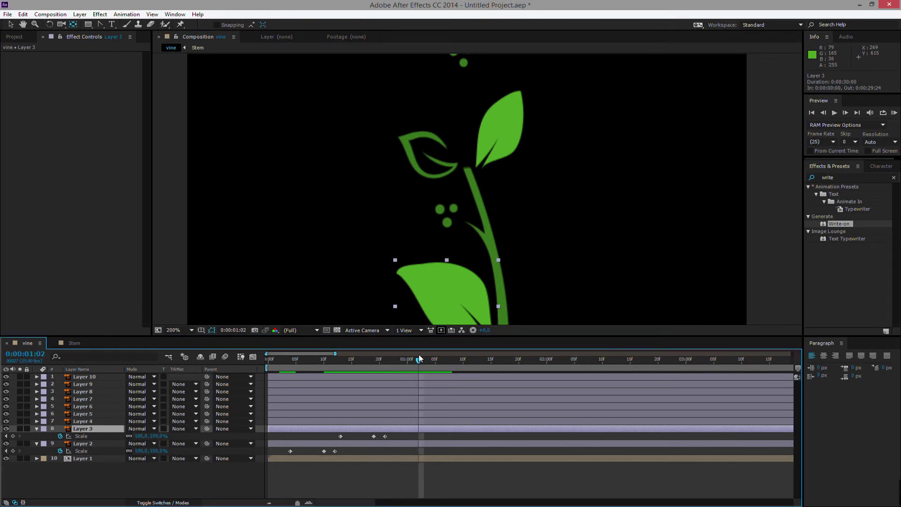
left_click_drag(427, 175, 413, 218)
Preview the vine animation, stop it, and select the small dots layer with the Selection tool.
key("KP_0")
key("shift+slash")
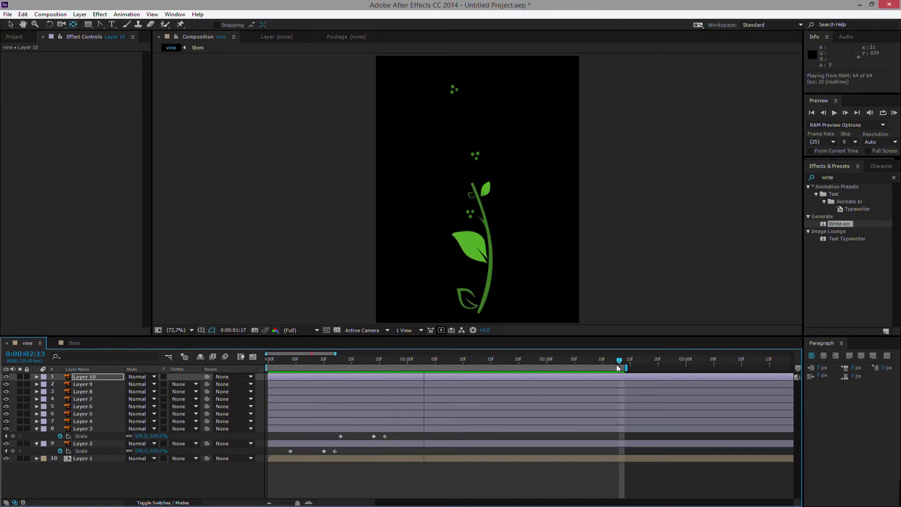
key("space")
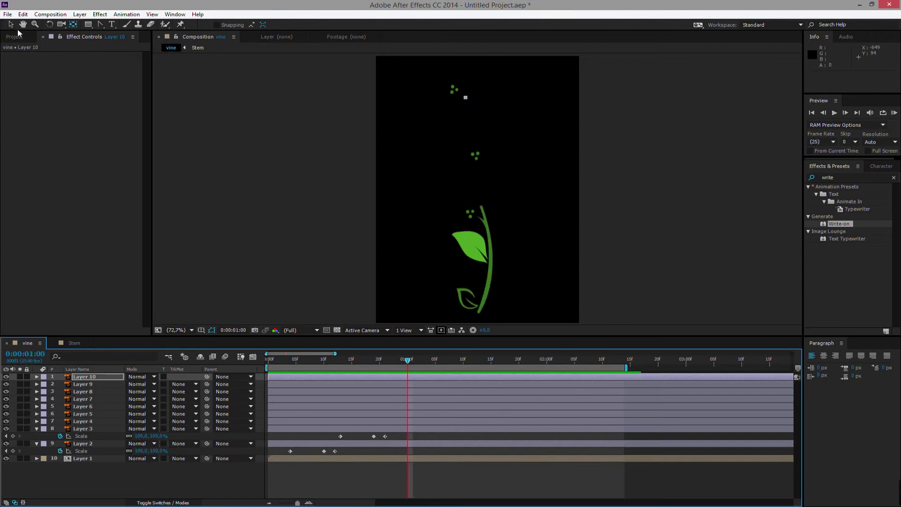
left_click(11, 25)
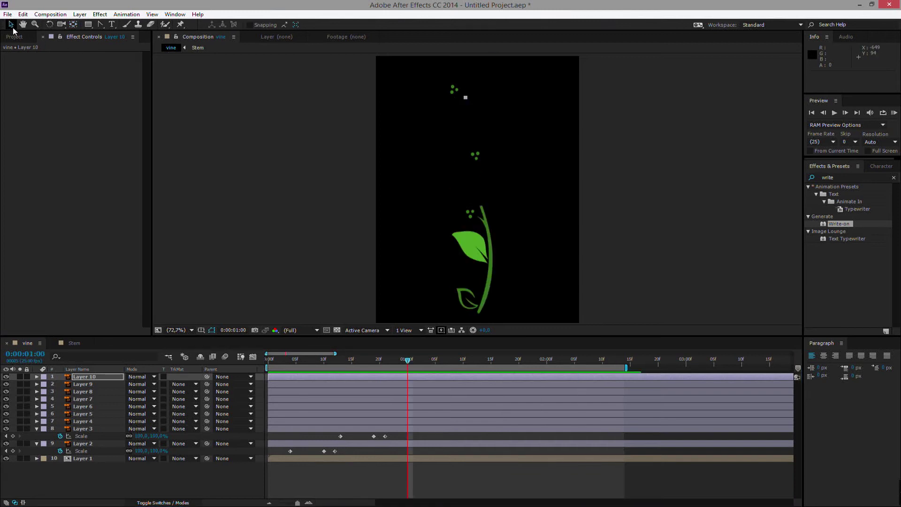
left_click(470, 215)
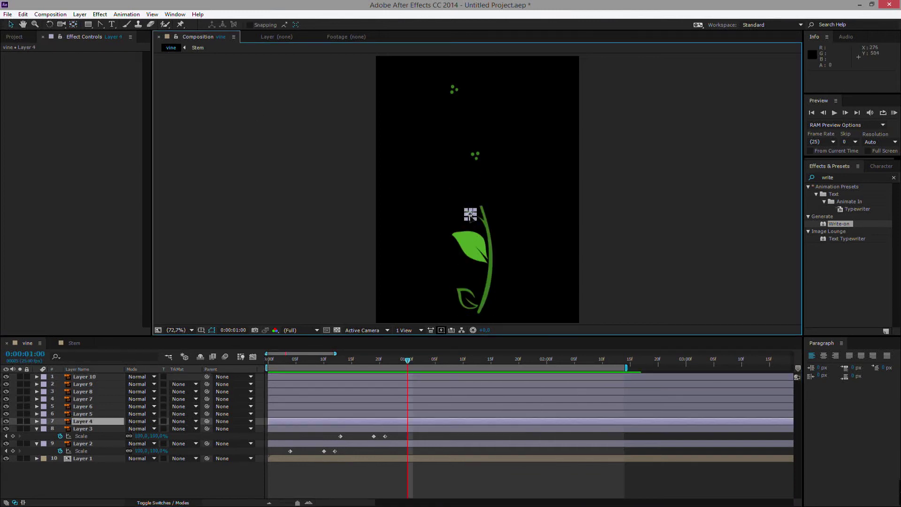
Pre-compose Layer 4 into a new composition named dot_01 and open it.
right_click(88, 419)
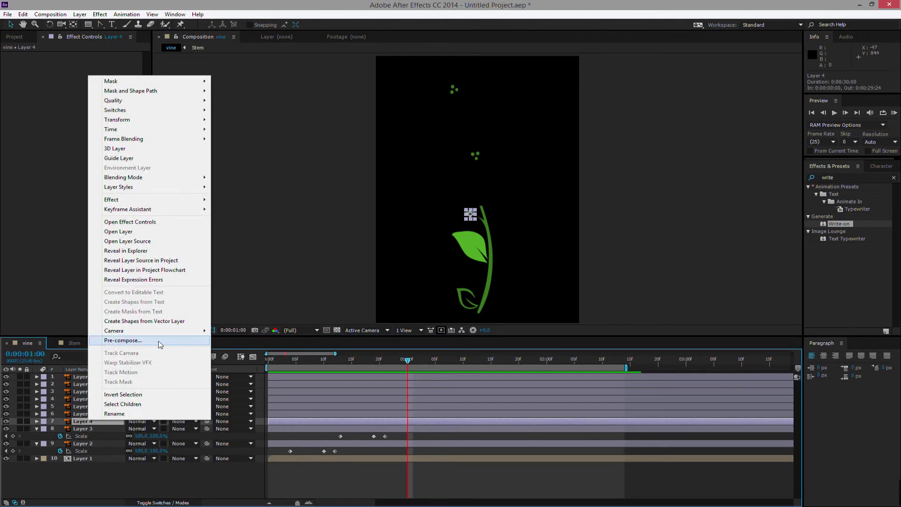
left_click(123, 340)
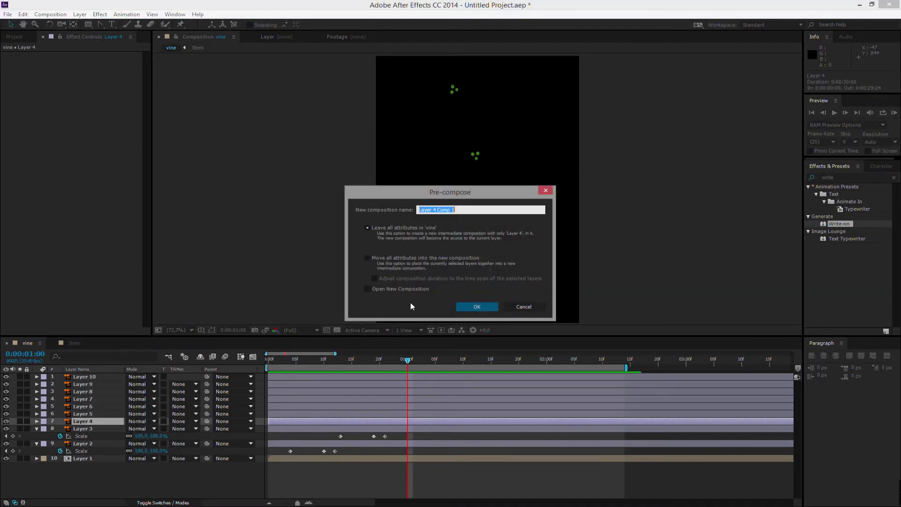
type("dot_01")
key("Return")
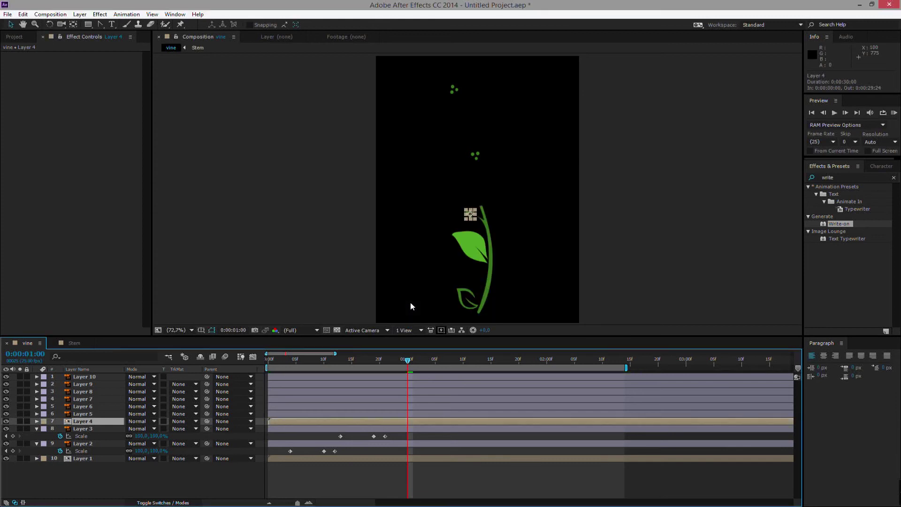
double_click(69, 421)
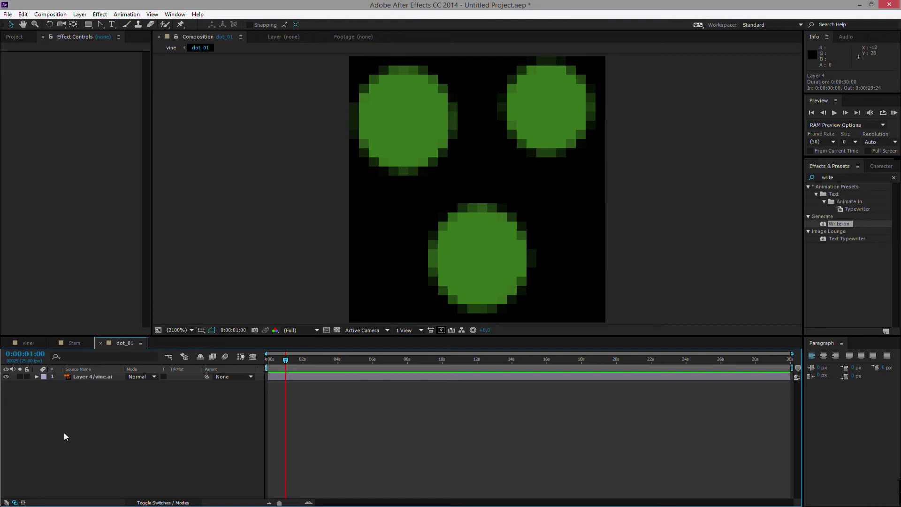
Duplicate the vine.ai dots layer so there are three copies.
left_click(103, 378)
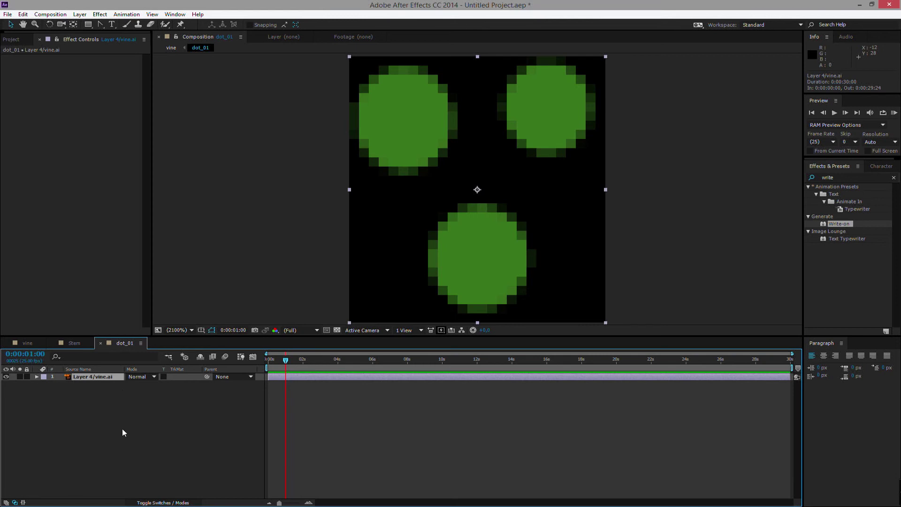
left_click(23, 14)
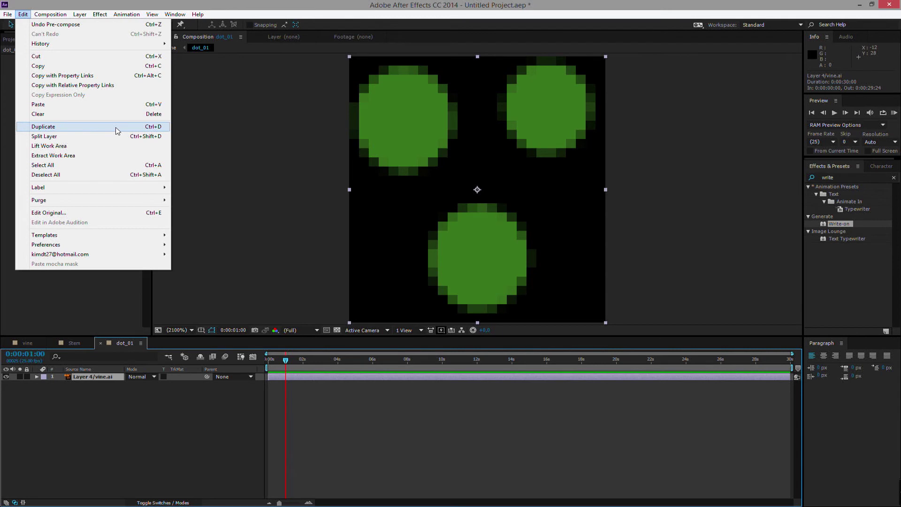
left_click(81, 364)
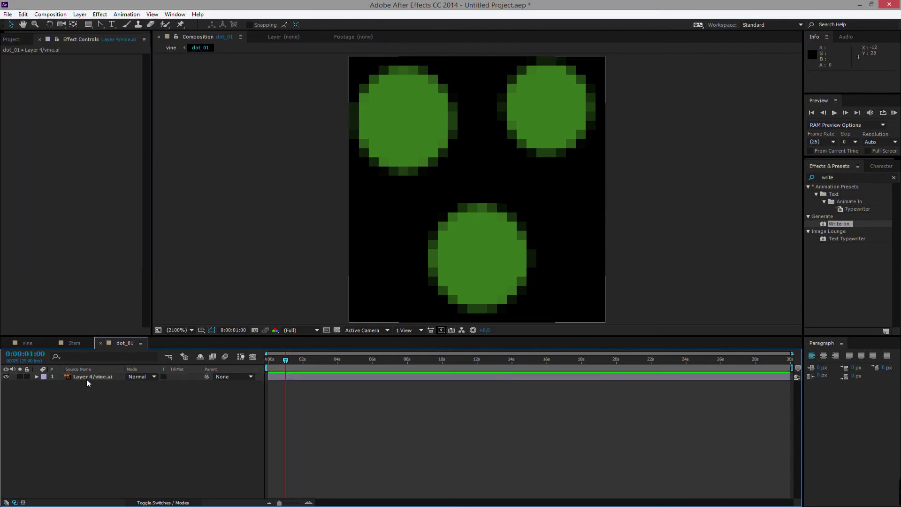
left_click(86, 379)
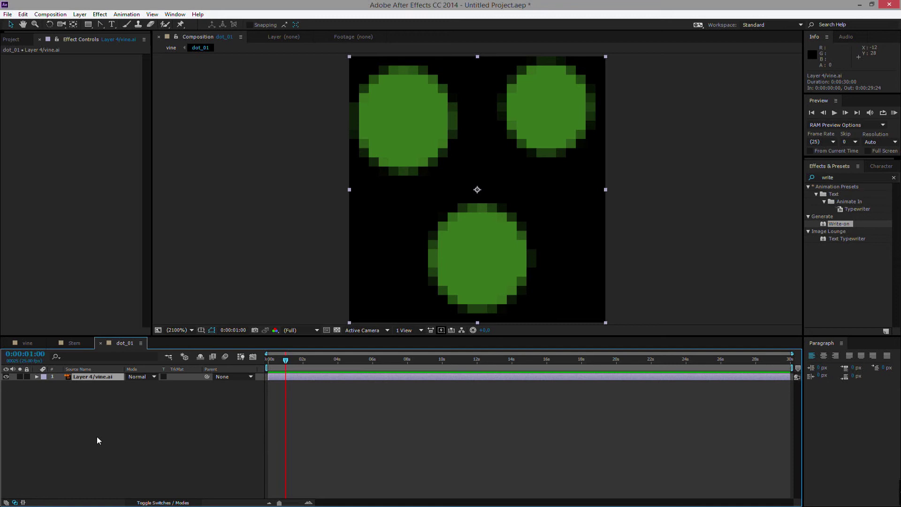
key("ctrl+d")
key("ctrl+d")
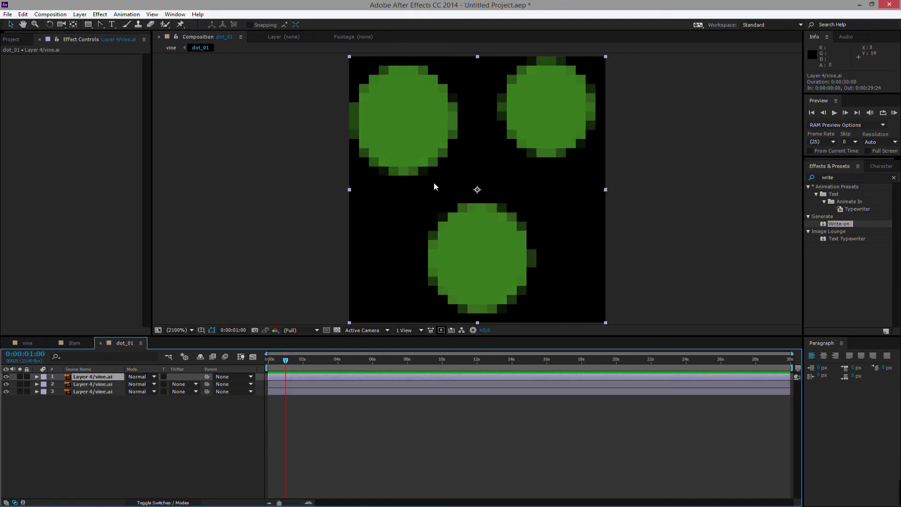
left_click_drag(438, 197, 422, 225)
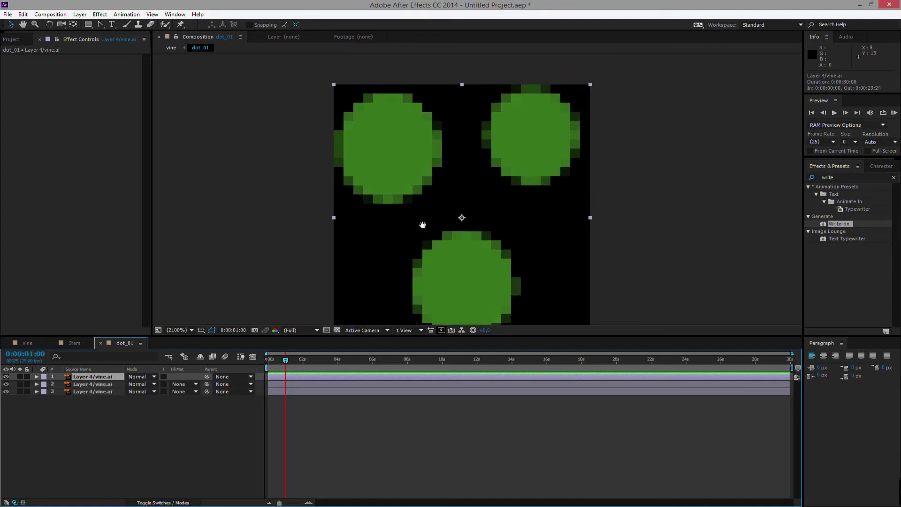
left_click(422, 224)
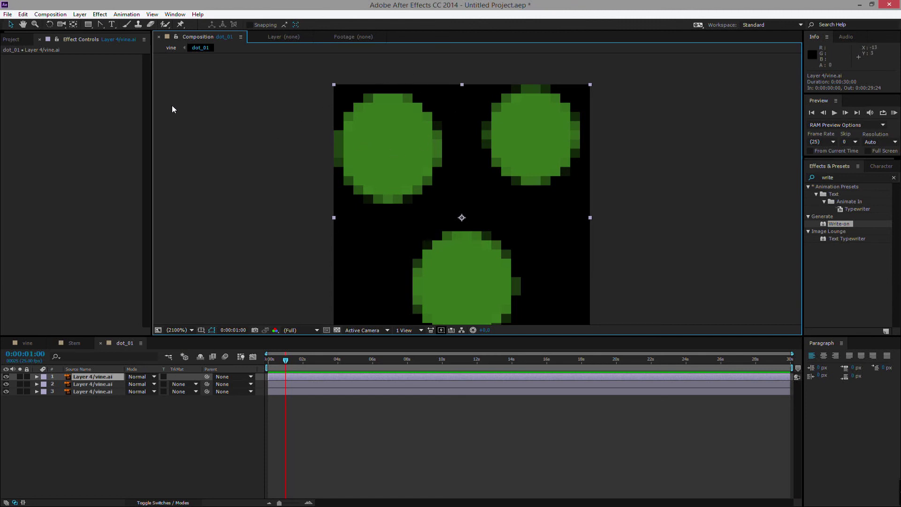
Draw a rectangular mask on each copy isolating the top-left, top-right and bottom dot.
left_click(88, 25)
left_click_drag(305, 70, 463, 219)
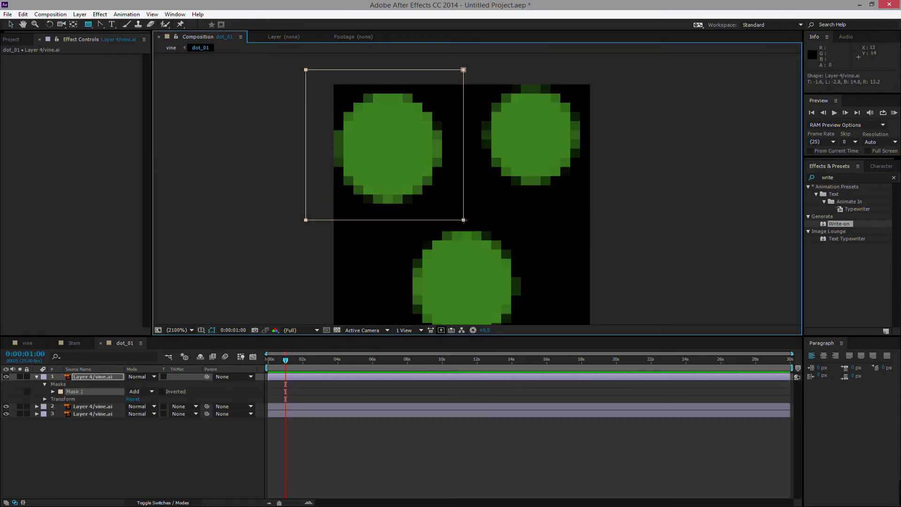
left_click(92, 406)
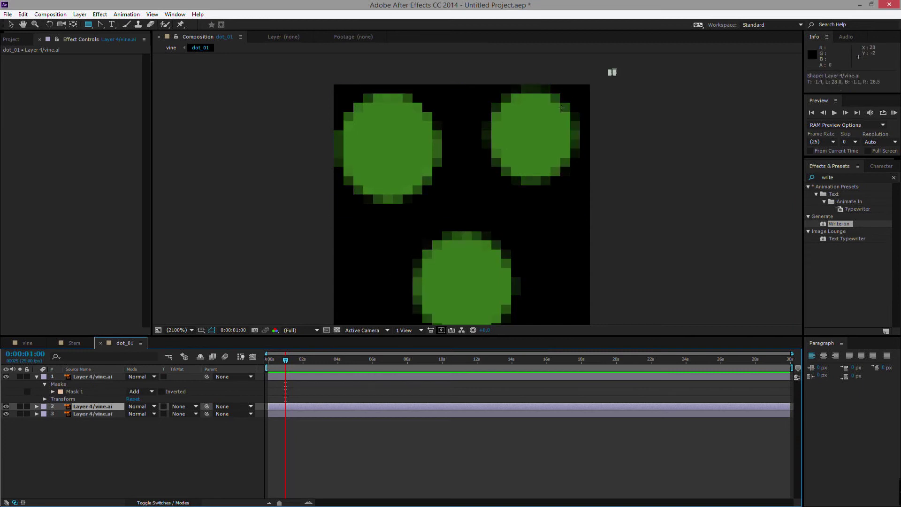
left_click_drag(614, 71, 459, 207)
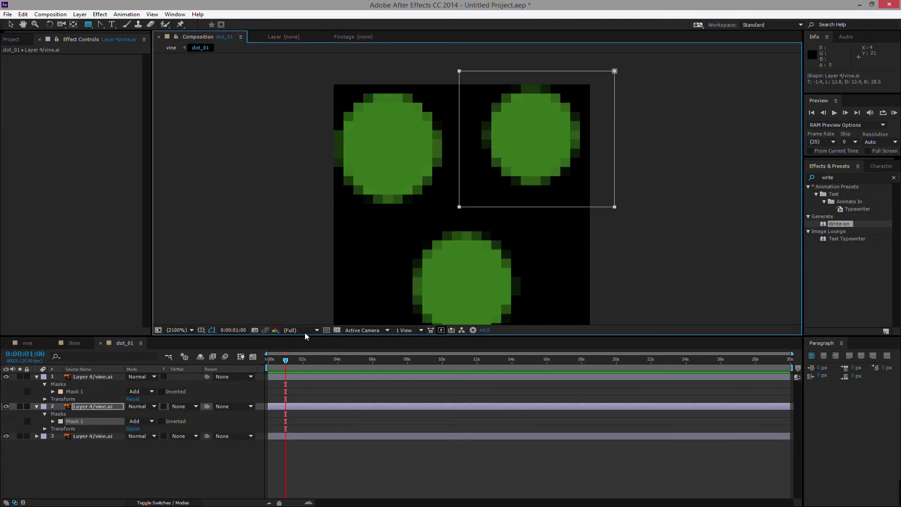
left_click(94, 436)
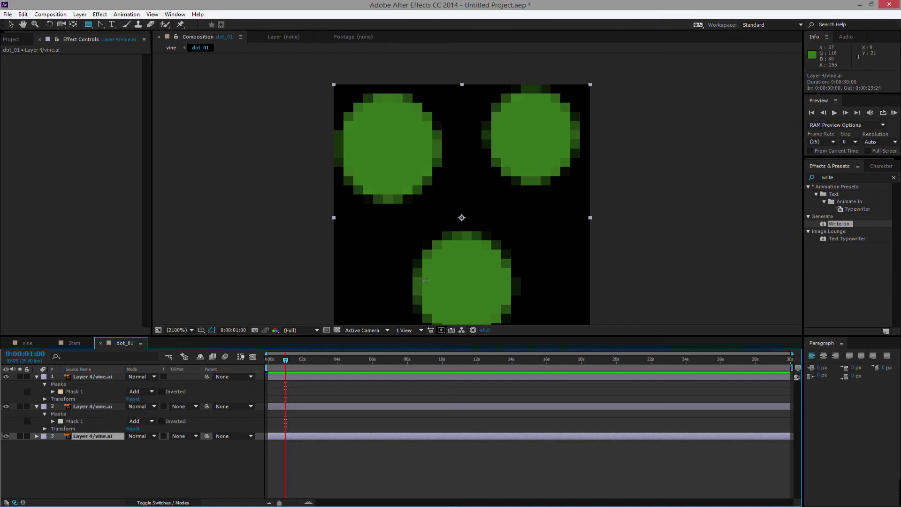
scroll(421, 181, "down", 3)
left_click_drag(374, 298, 554, 115)
left_click_drag(497, 111, 489, 203)
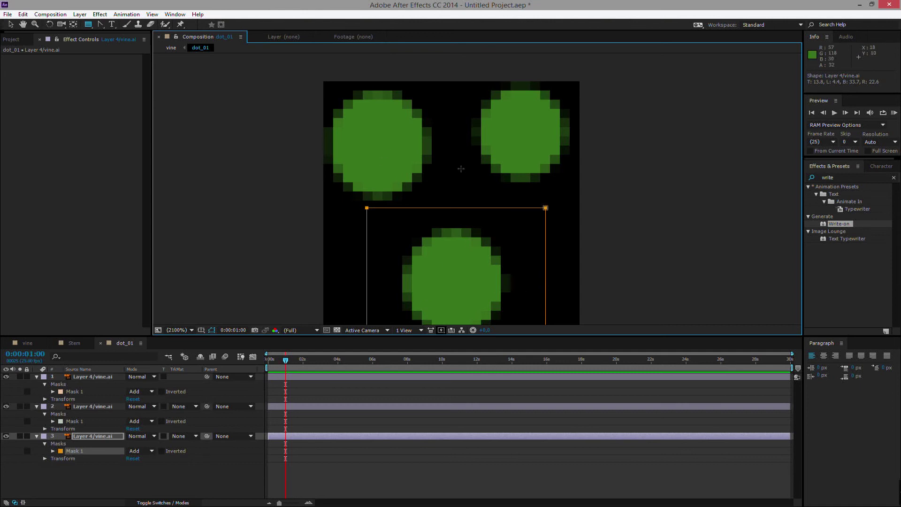
At frame 0, centre the top-left dot layer's anchor point on its dot.
left_click_drag(292, 361, 255, 362)
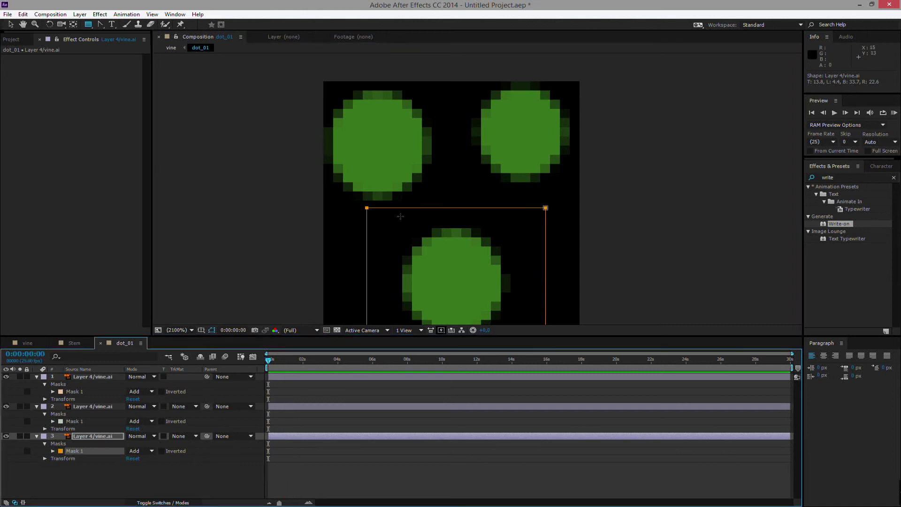
key("ctrl+a")
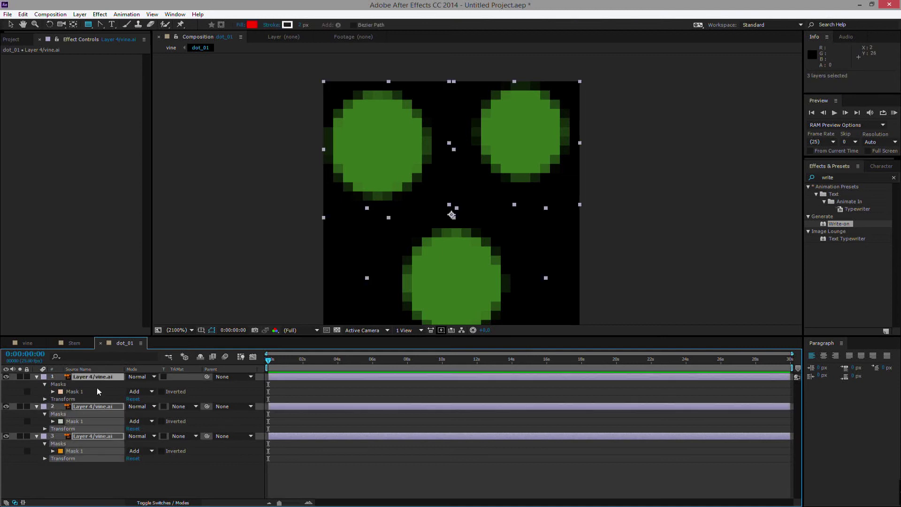
left_click(100, 477)
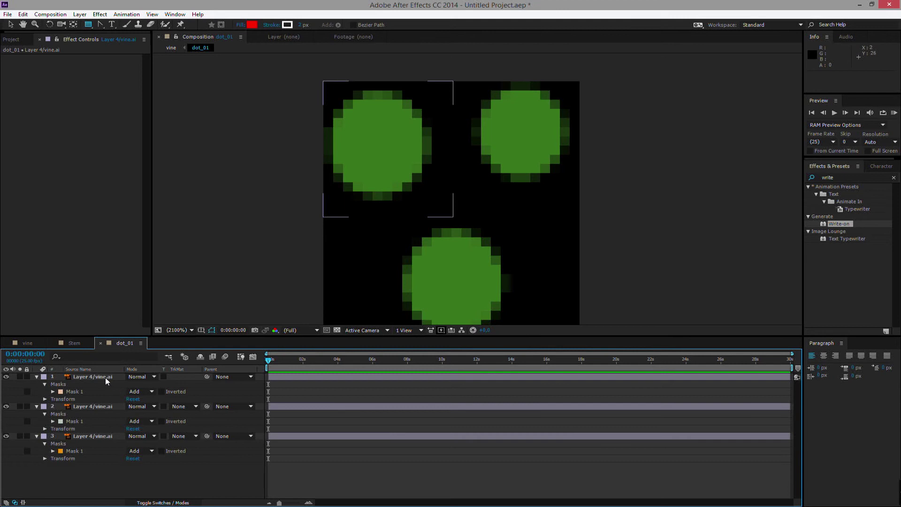
left_click(105, 377)
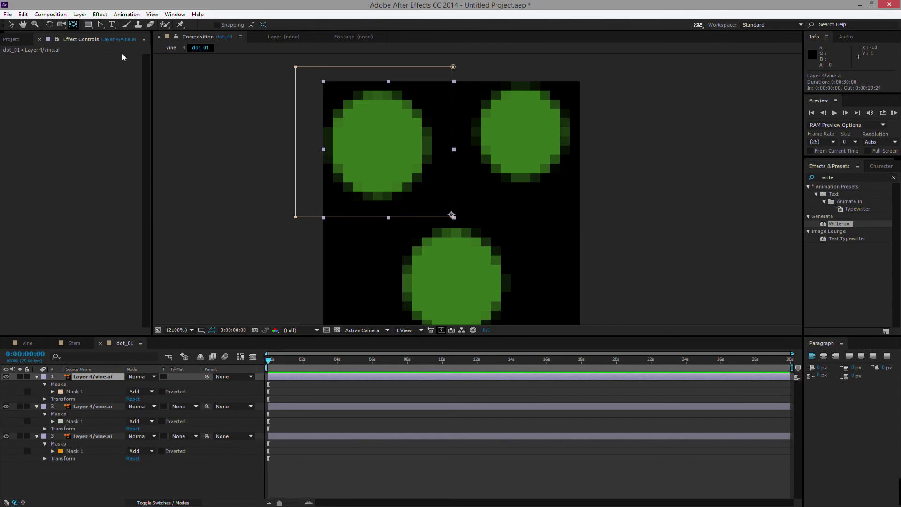
left_click(73, 24)
left_click_drag(452, 216, 379, 145)
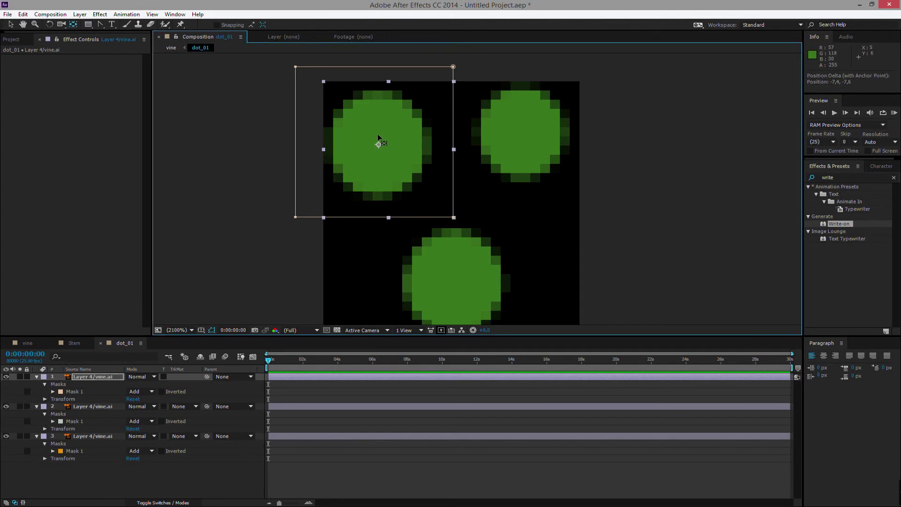
Centre the top-right and bottom dot layers' anchor points on their dots, then select all three.
left_click(450, 213)
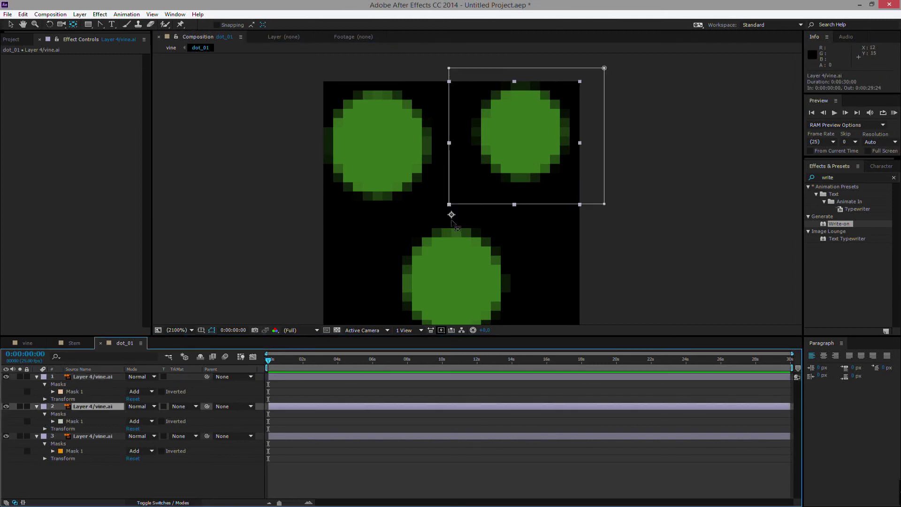
left_click_drag(450, 214, 522, 133)
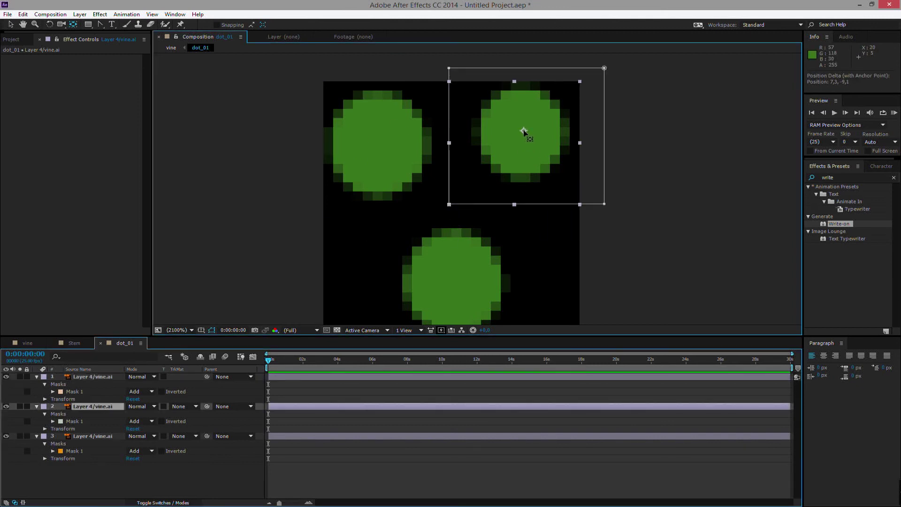
left_click(464, 271)
left_click_drag(451, 215, 454, 282)
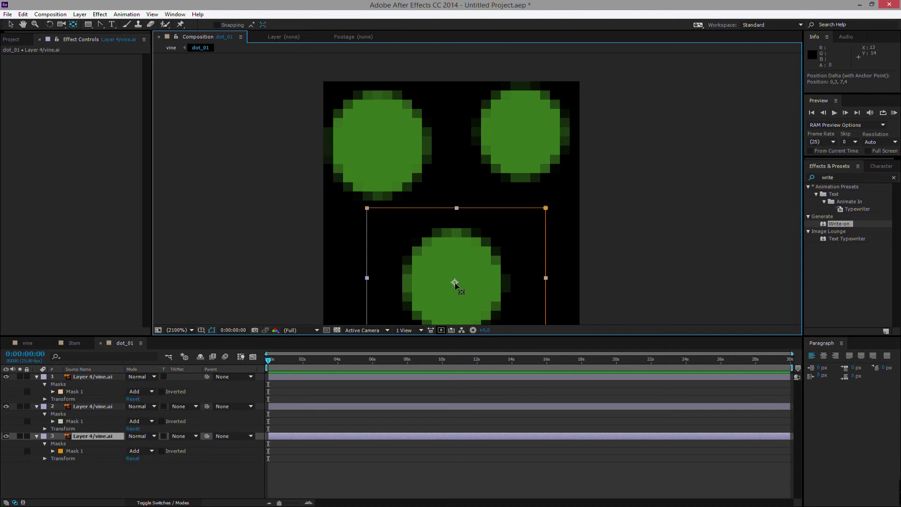
left_click_drag(127, 474, 50, 374)
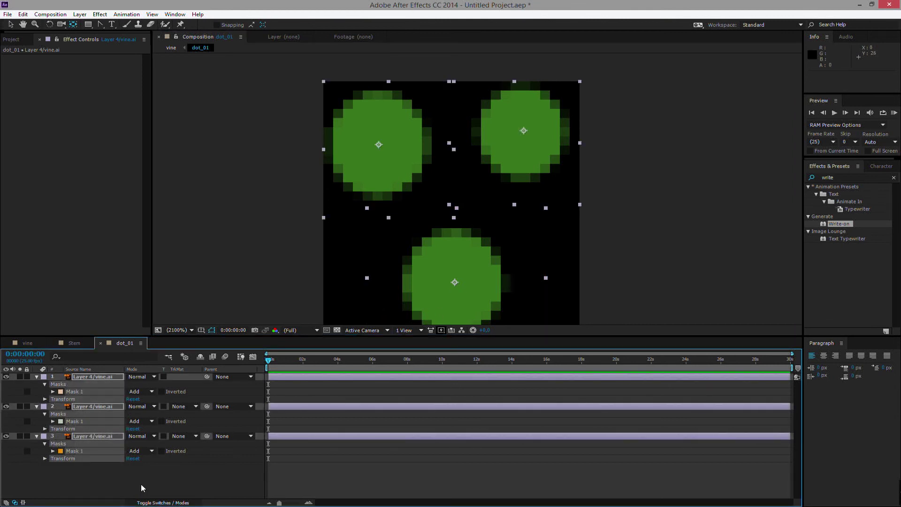
Add full-size Scale keyframes on all three dots and move them to frame 10.
key("s")
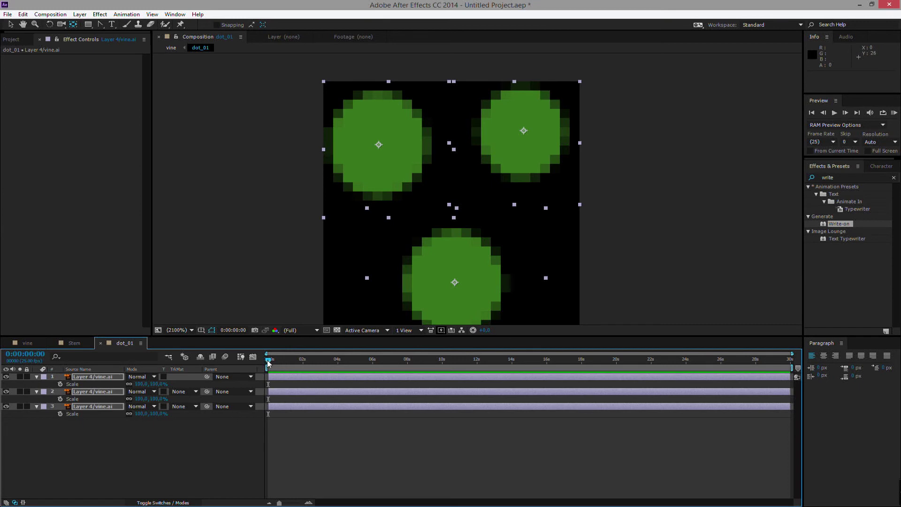
left_click(60, 384)
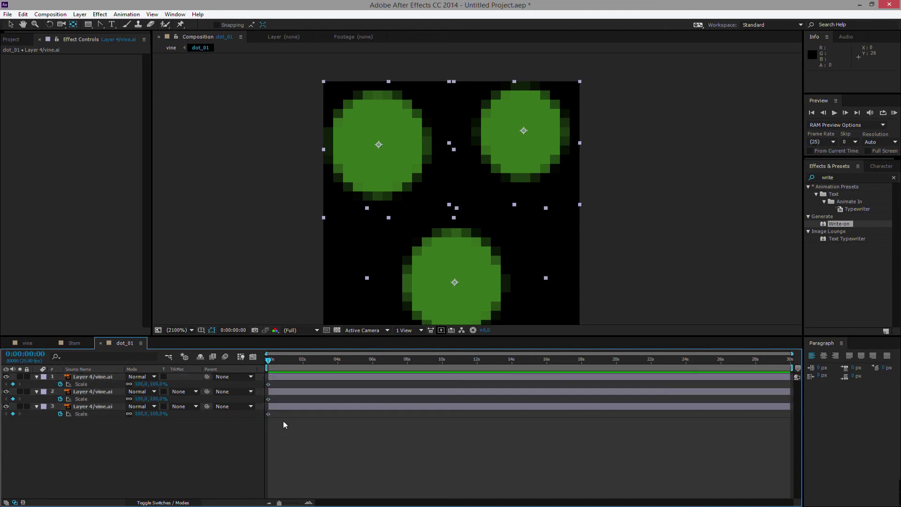
left_click_drag(283, 420, 289, 388)
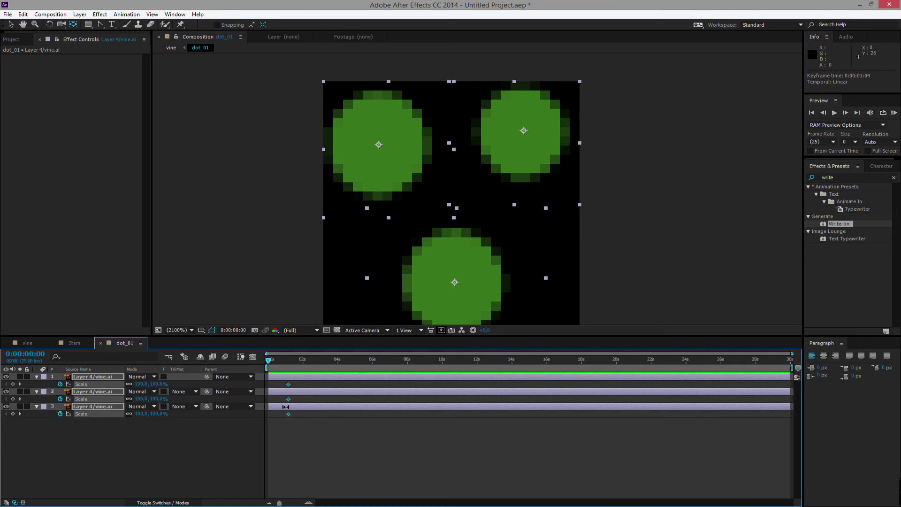
scroll(277, 378, "up", 6)
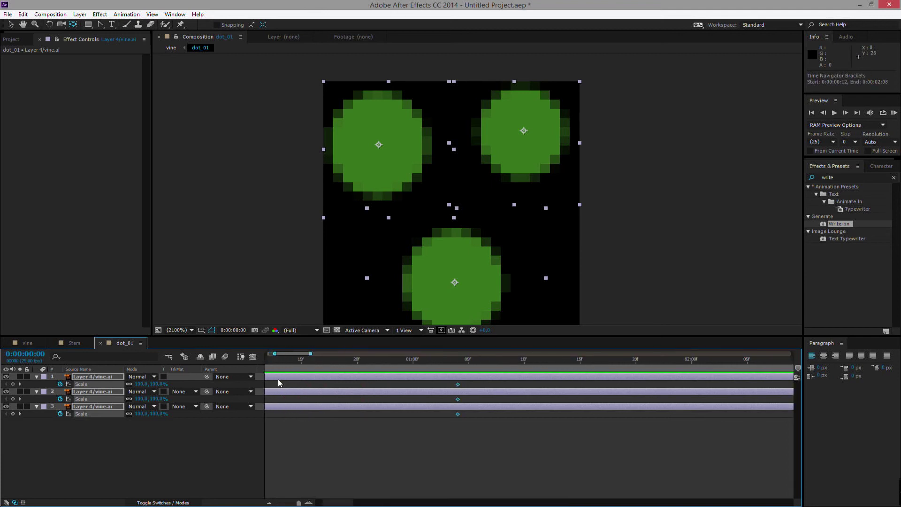
left_click_drag(325, 501, 317, 502)
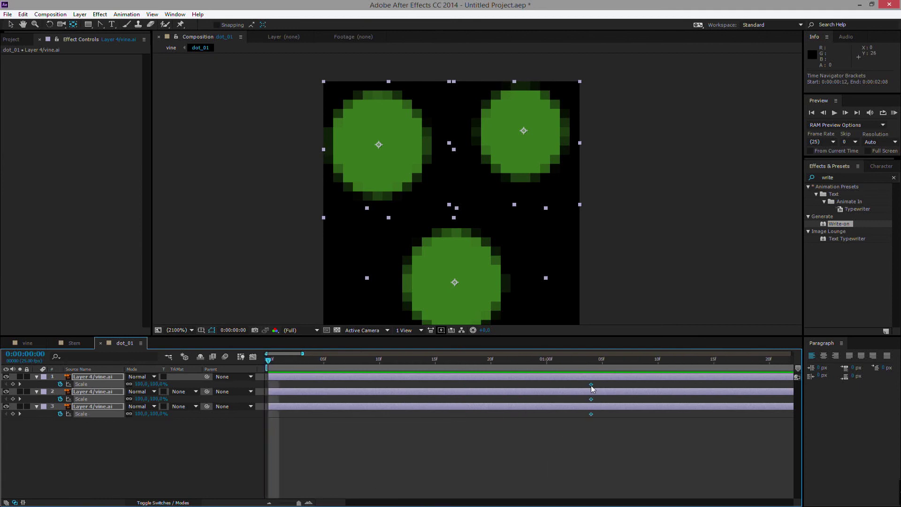
left_click_drag(591, 384, 558, 390)
left_click_drag(444, 389, 387, 386)
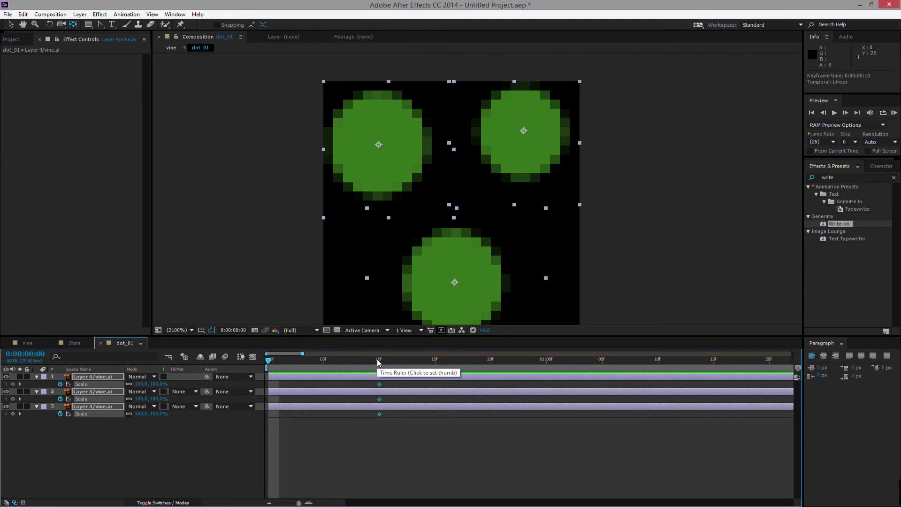
Key the three dots' Scale at 0% on frame 0.
left_click(14, 398)
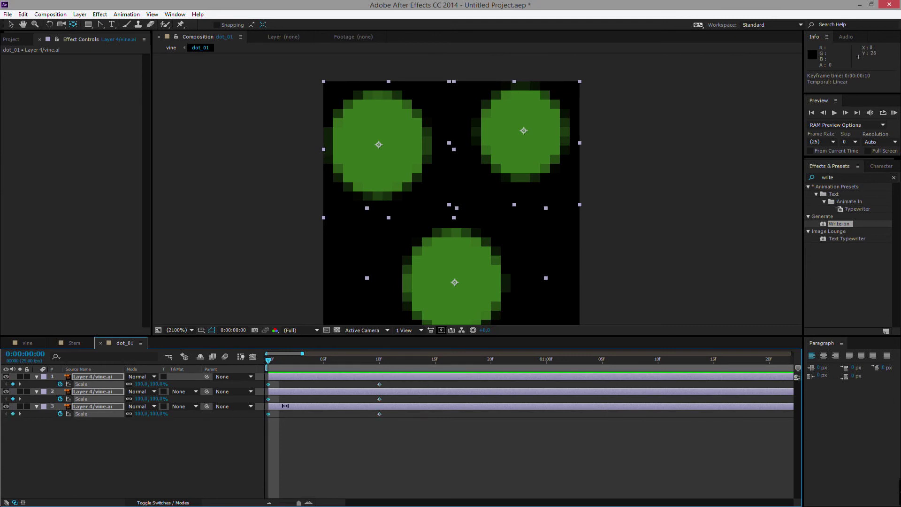
left_click(157, 414)
type("0")
key("Return")
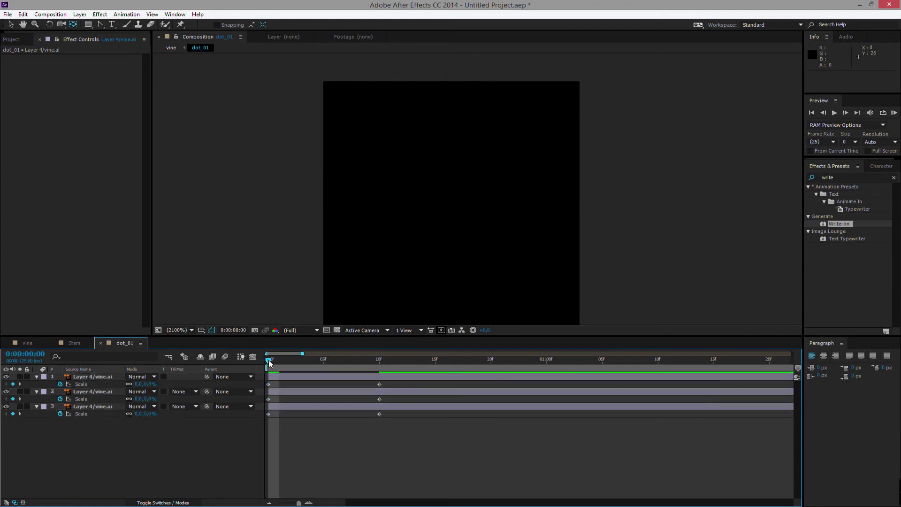
Set each of the three dots' Scale to 110% at frame 7.
left_click_drag(268, 360, 353, 373)
left_click(138, 384)
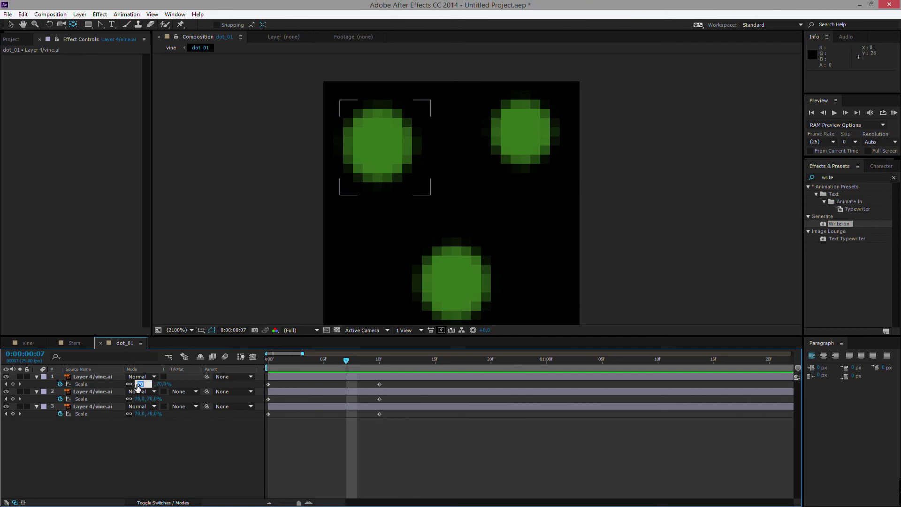
key("Return")
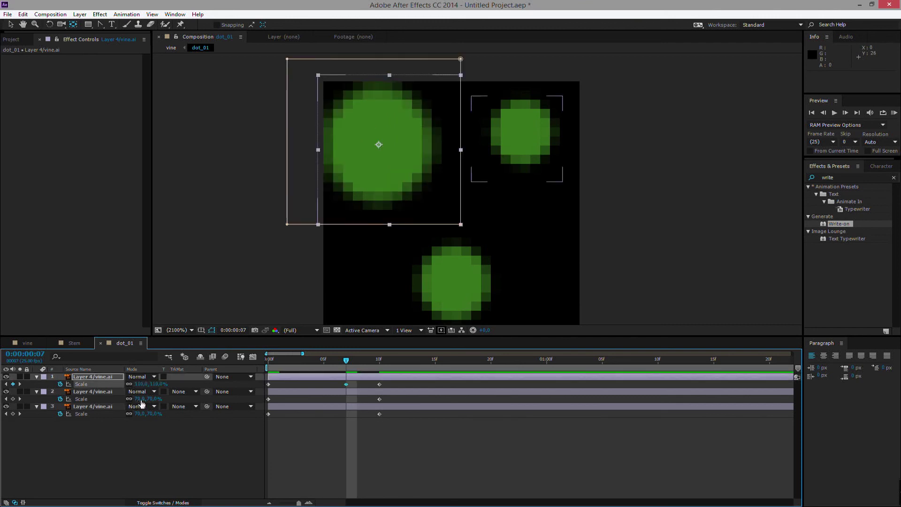
left_click(142, 398)
type("110")
key("Return")
left_click(140, 413)
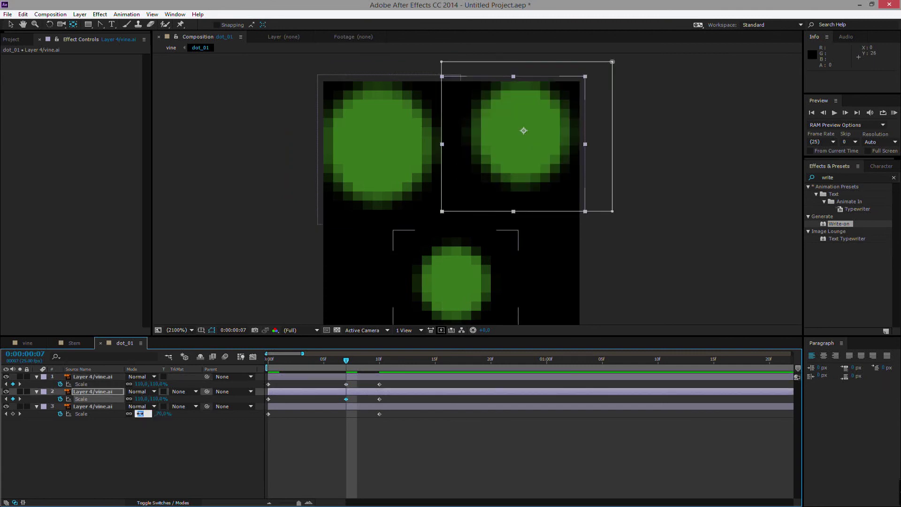
type("110")
key("Return")
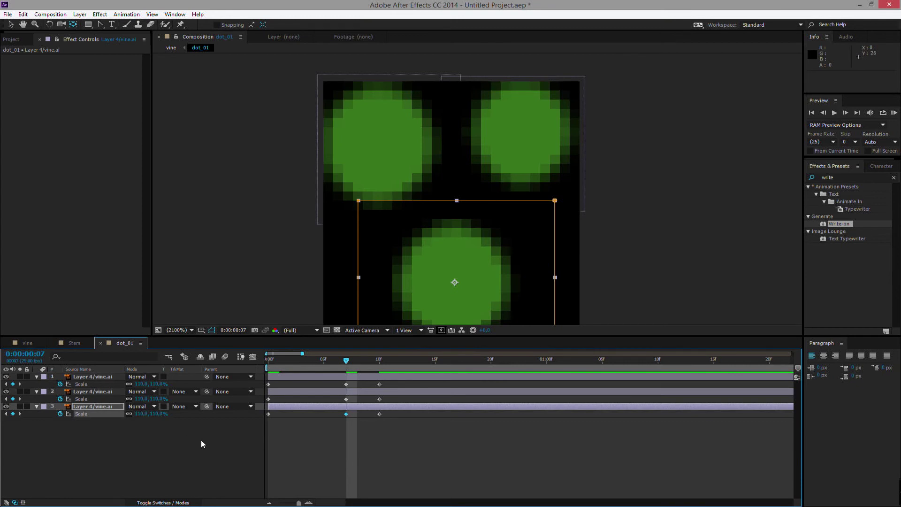
Shift the second and third dots' Scale keyframes later to stagger their pops, then preview.
left_click(320, 435)
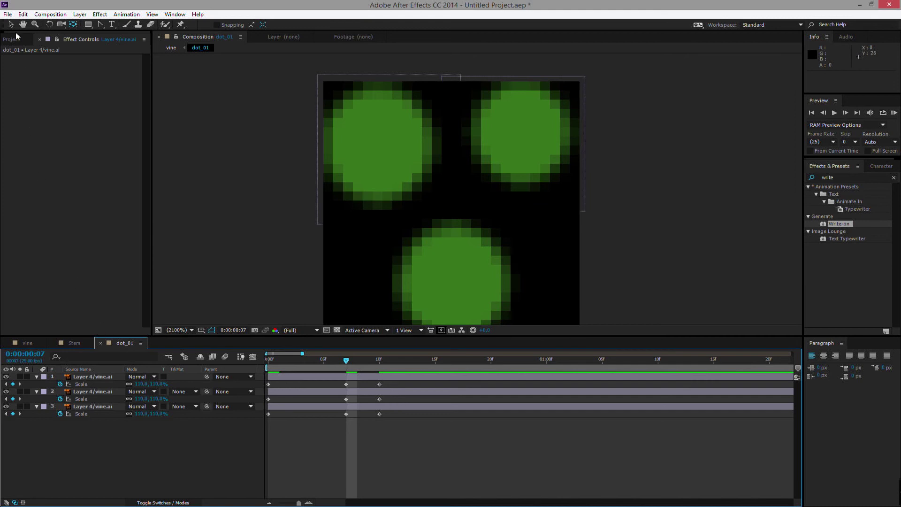
left_click(12, 24)
left_click(387, 395)
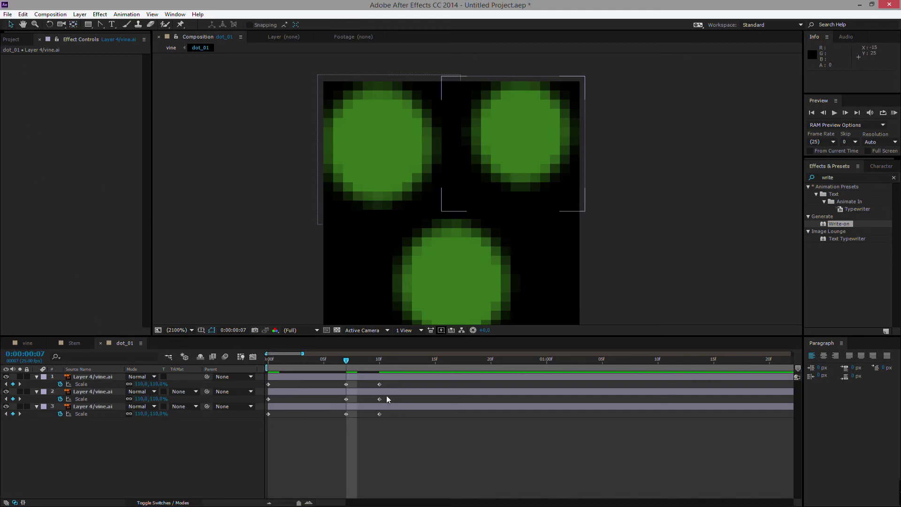
left_click_drag(397, 396, 316, 406)
left_click_drag(398, 411, 350, 415)
left_click_drag(269, 360, 464, 365)
key("KP_0")
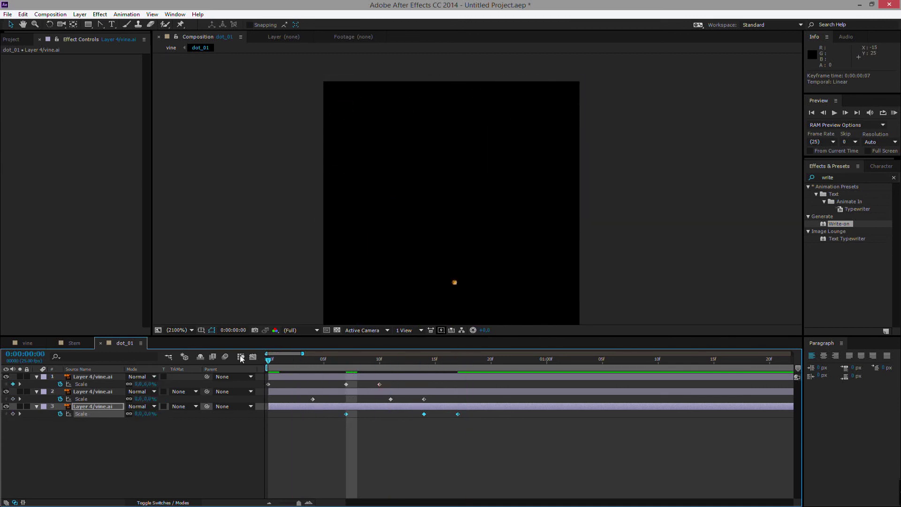
left_click(266, 356)
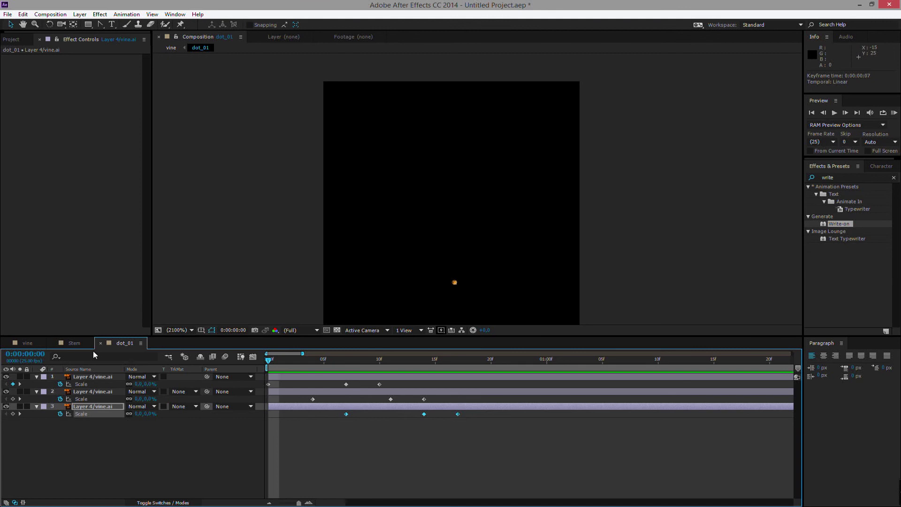
In the vine composition, make the dot_01 layer start at frame 24.
left_click(24, 343)
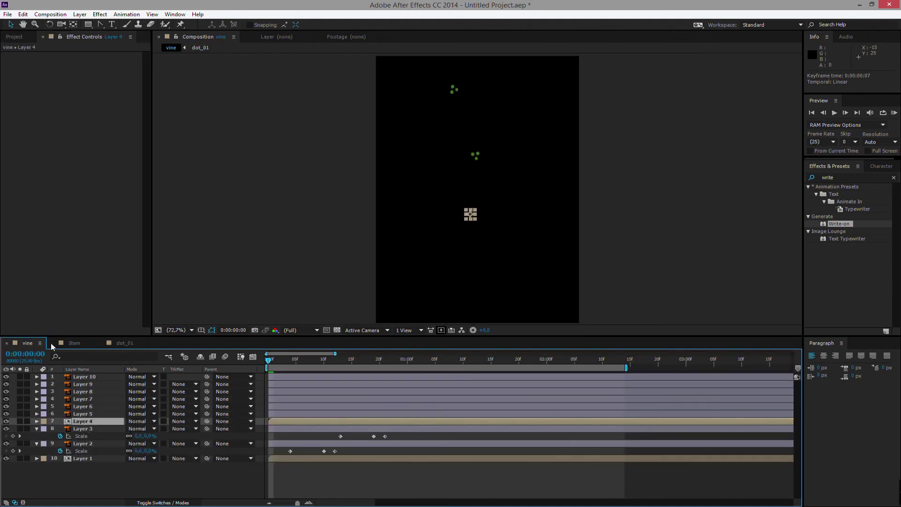
key("KP_0")
left_click(327, 265)
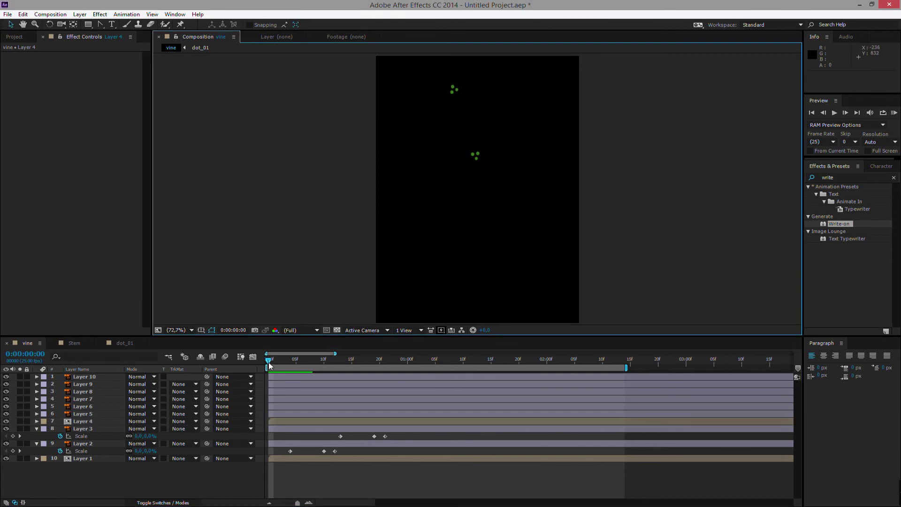
left_click_drag(268, 362, 404, 373)
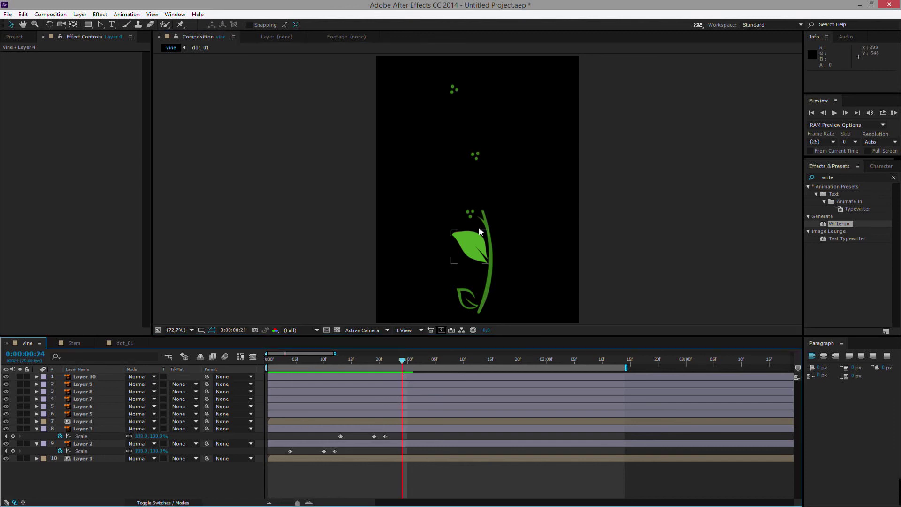
left_click(470, 213)
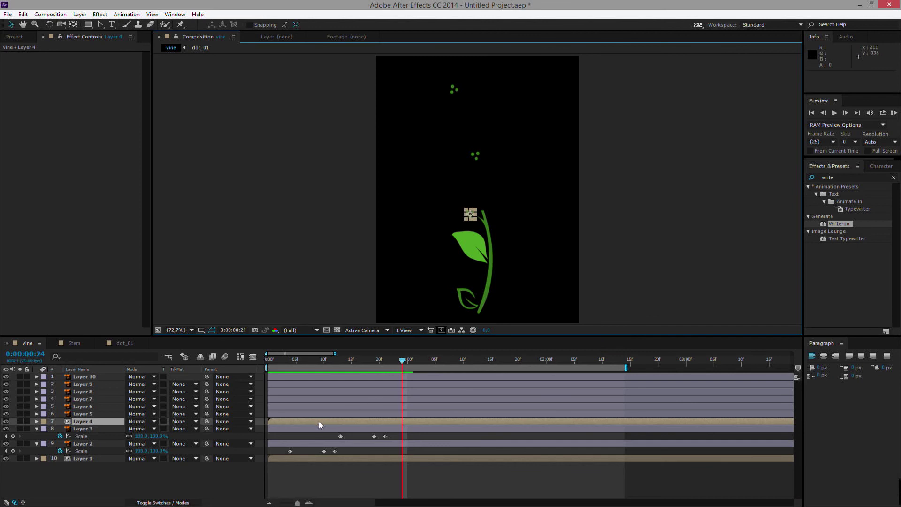
left_click_drag(319, 421, 455, 420)
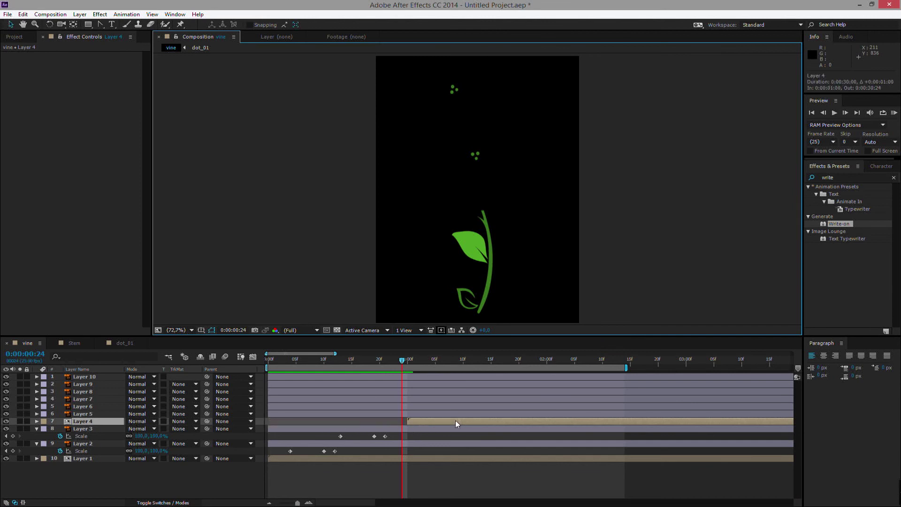
key("bracketleft")
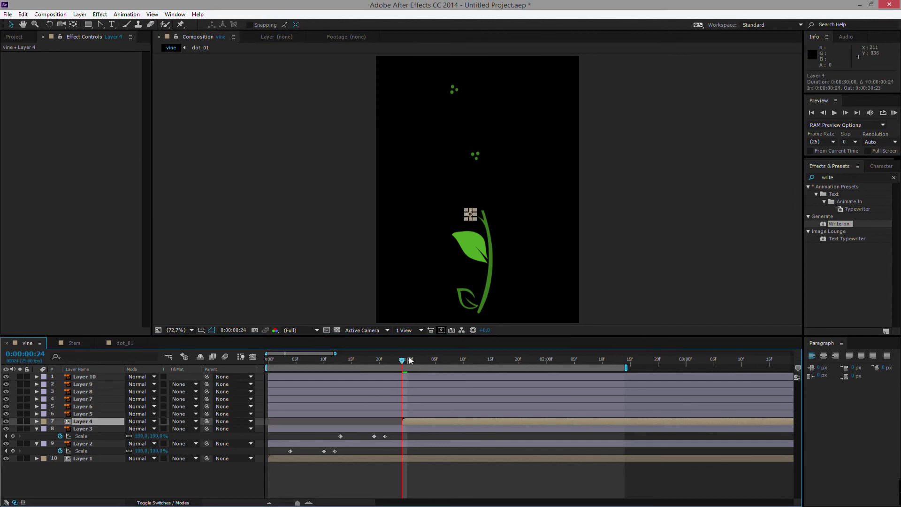
Set the work area to begin at frame 21, extend its end past the dot pop, and RAM-preview.
left_click_drag(402, 360, 386, 359)
key("b")
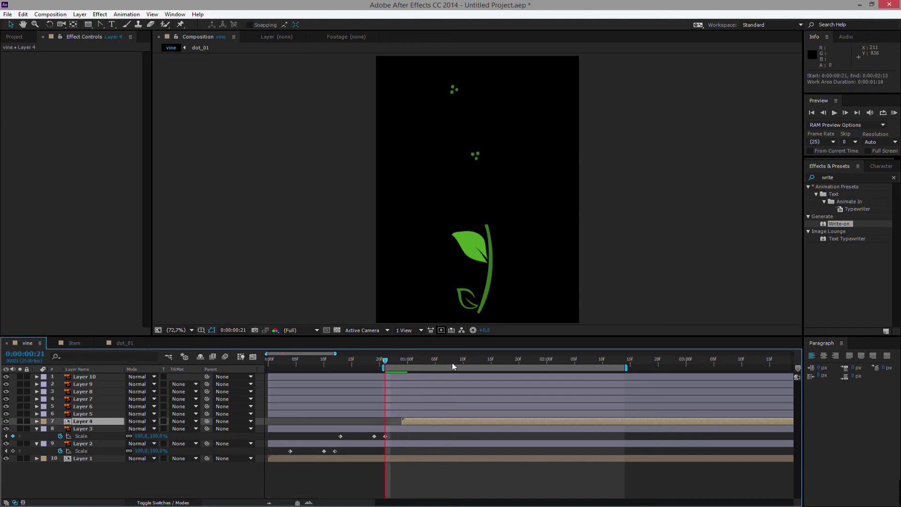
left_click(455, 361)
key("n")
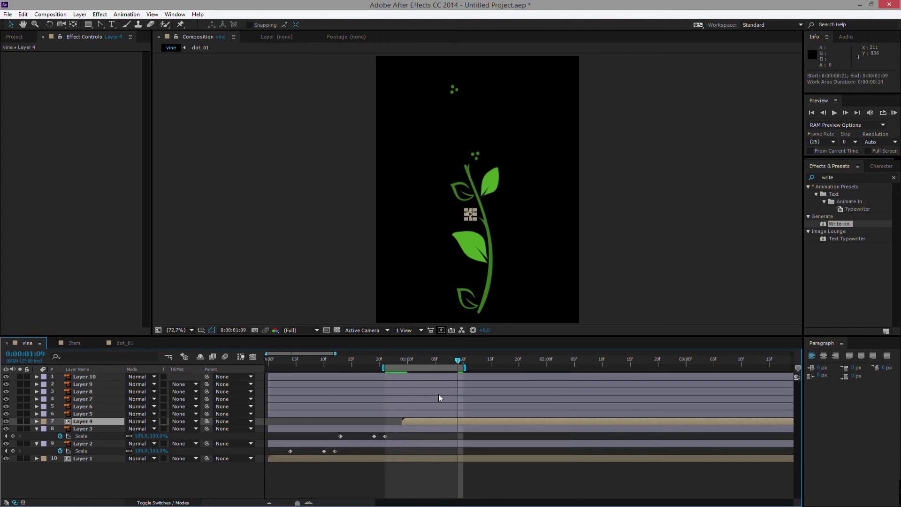
key("KP_0")
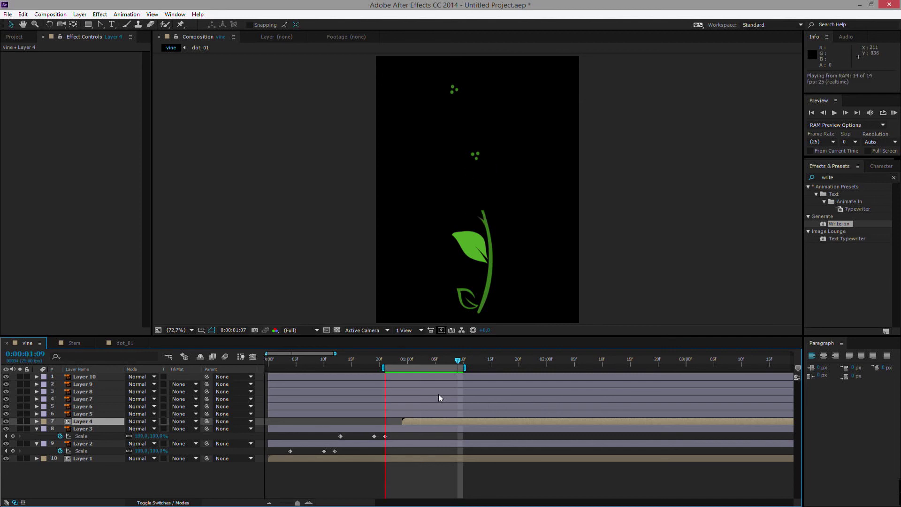
left_click(466, 368)
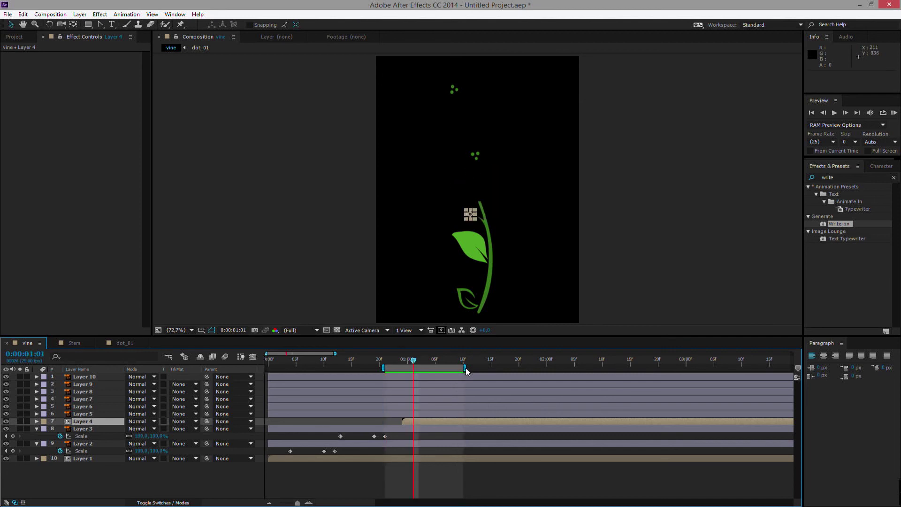
left_click_drag(465, 368, 508, 368)
key("KP_0")
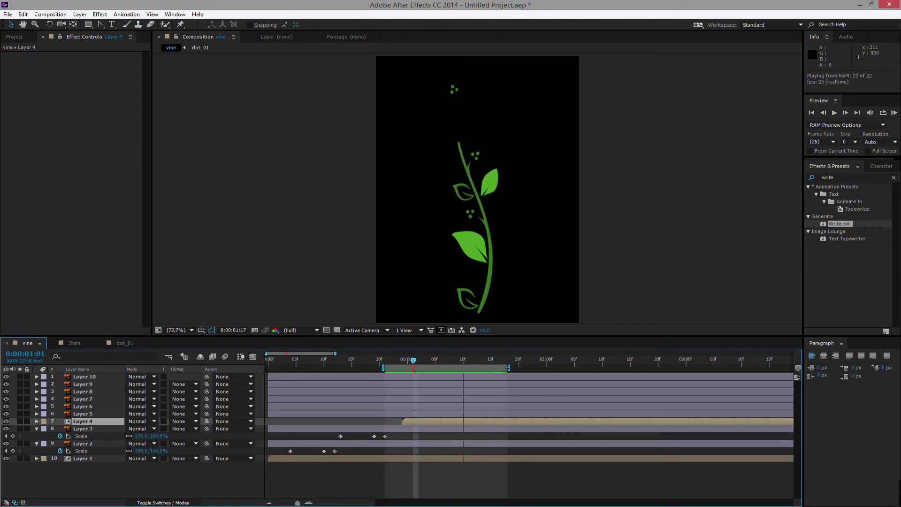
Pre-compose the Layer 7 dot cluster into a new 'dot' composition.
left_click(493, 369)
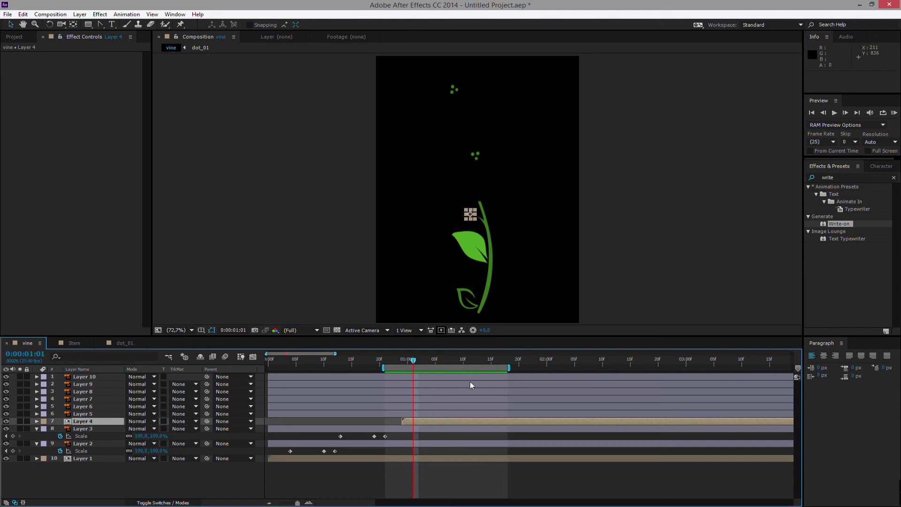
left_click(476, 157)
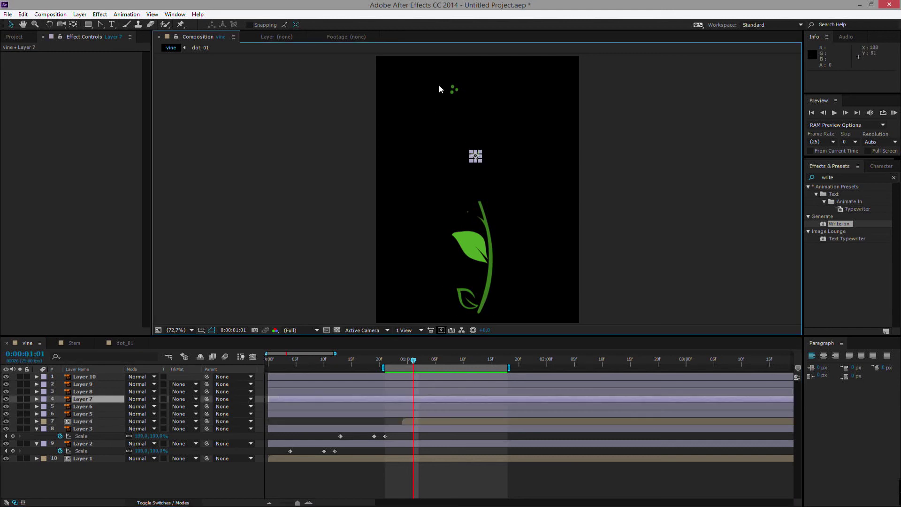
right_click(86, 398)
left_click(112, 335)
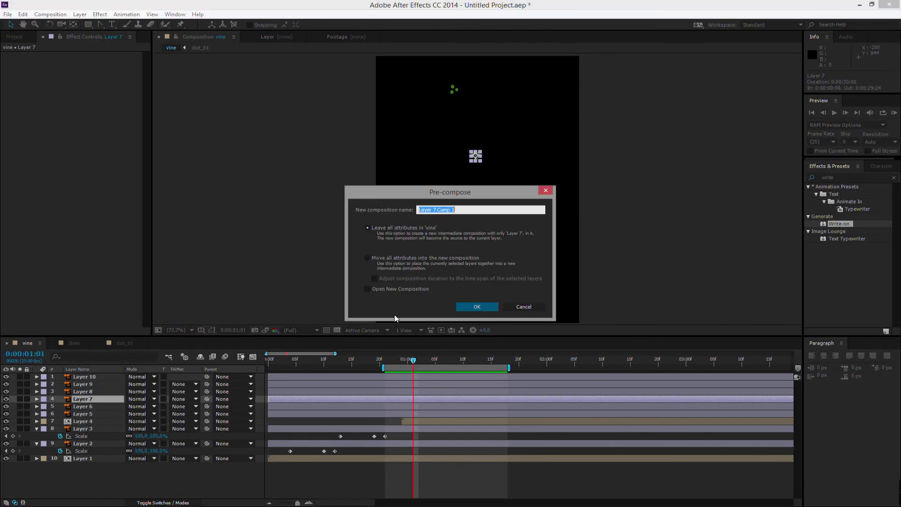
type("dot")
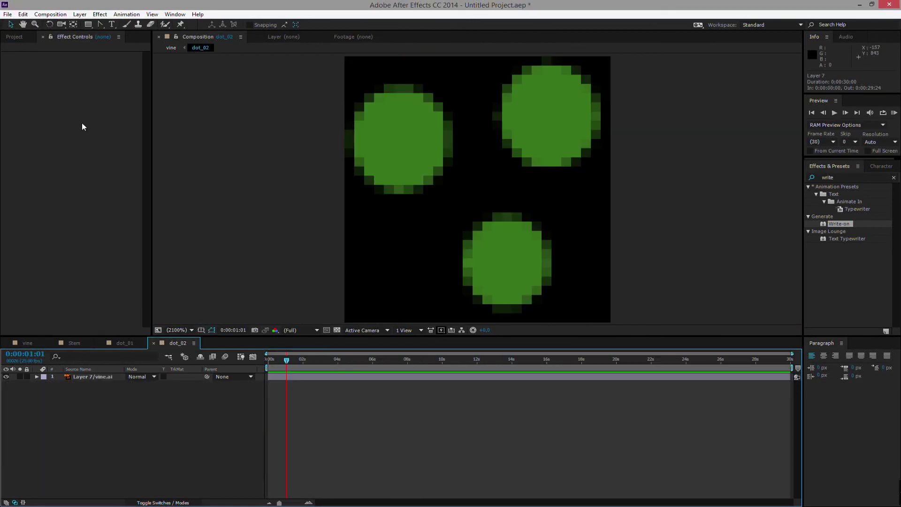
Draw a rectangle mask isolating each of the three green dots on its own layer.
key("q")
left_click_drag(346, 57, 474, 218)
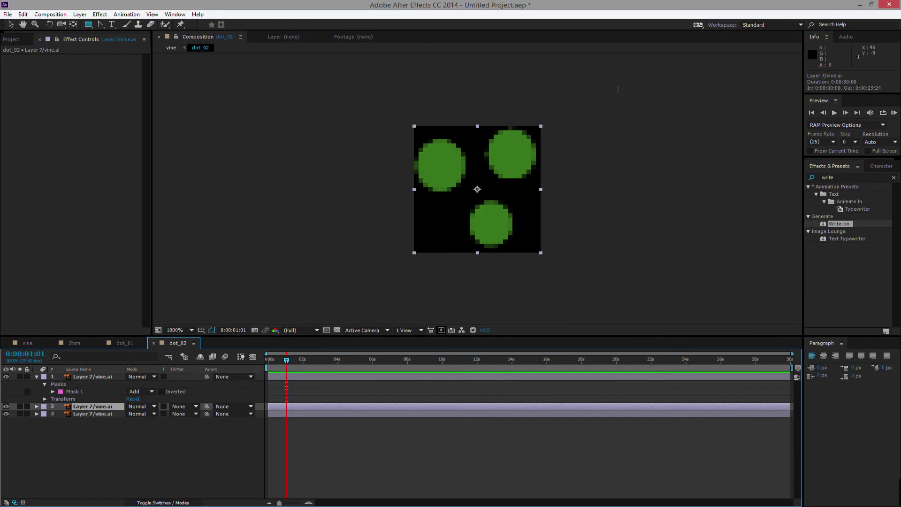
scroll(477, 189, "down", 2)
left_click(84, 436)
left_click(100, 377)
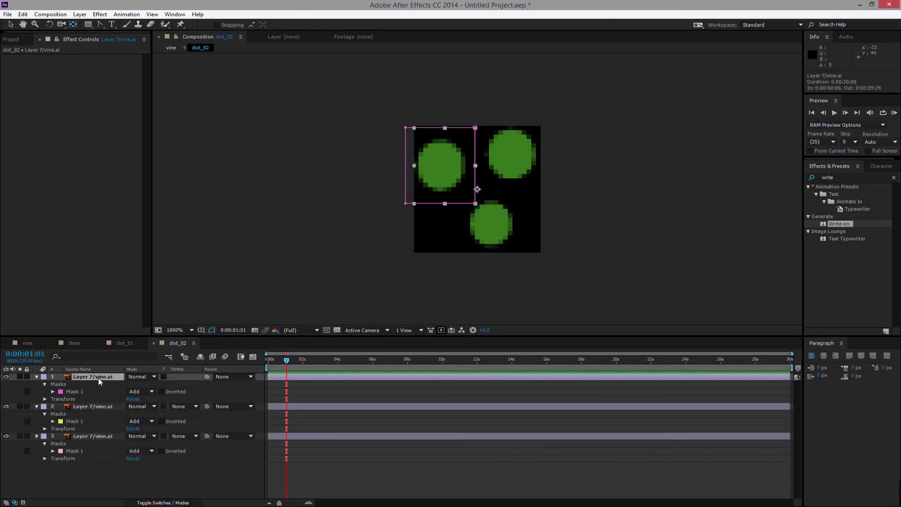
left_click(511, 156)
left_click(481, 194)
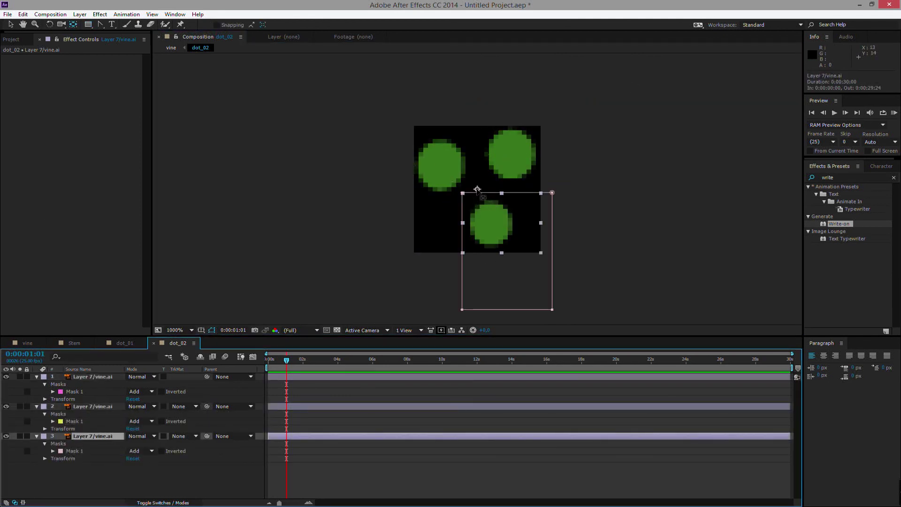
Keyframe Scale on all three dot layers at 0% on the first frame.
key("ctrl+a")
key("s")
left_click(265, 359)
key("alt+shift+s")
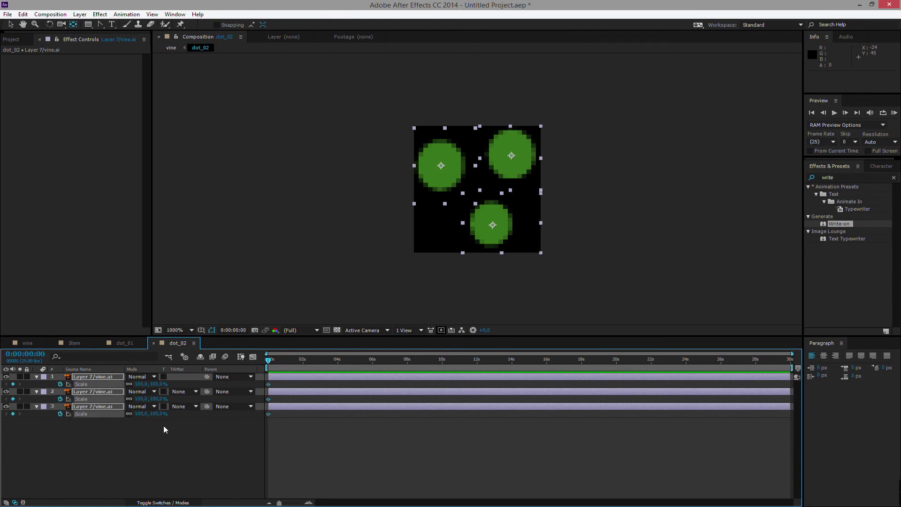
left_click(143, 384)
type("0")
key("Return")
key("=")
key("=")
key("=")
key("=")
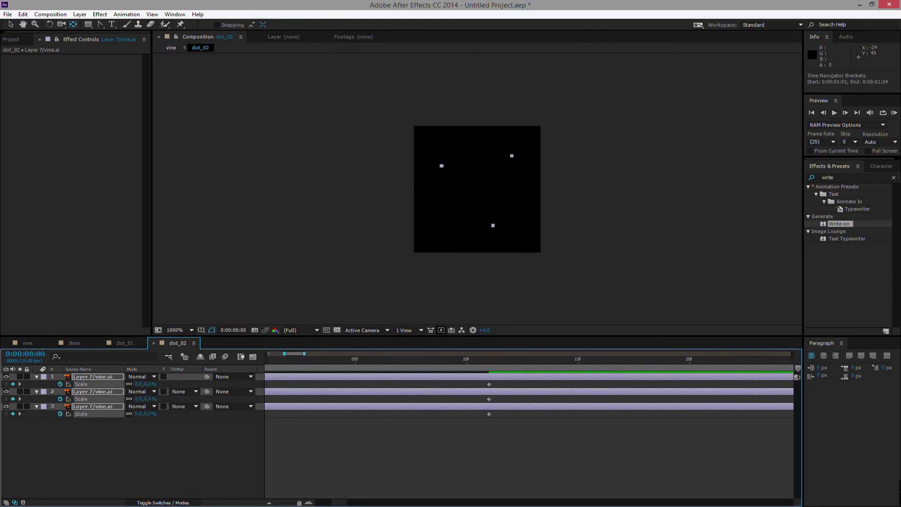
Add the 110% peak at frame 8 and stagger layers 2 and 3 progressively later.
left_click(442, 359)
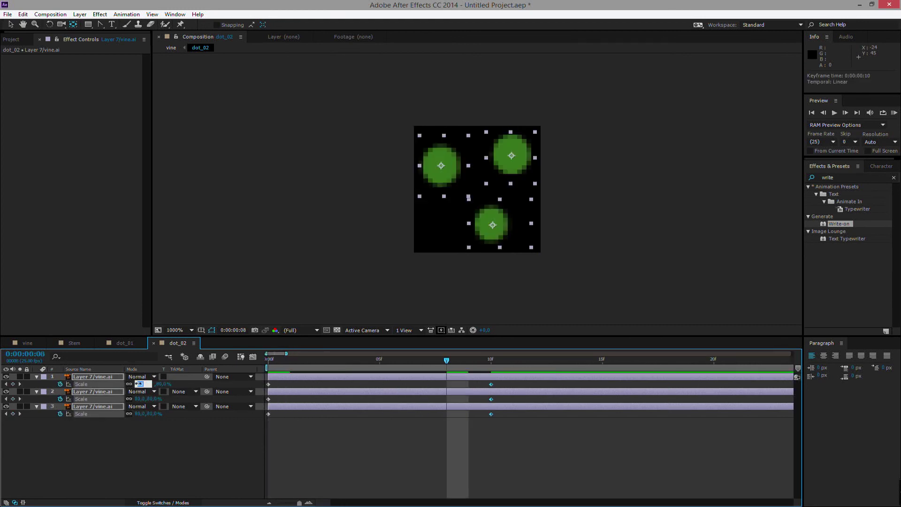
left_click(93, 376, "ctrl")
key("alt+Right")
key("alt+Right")
left_click(93, 406)
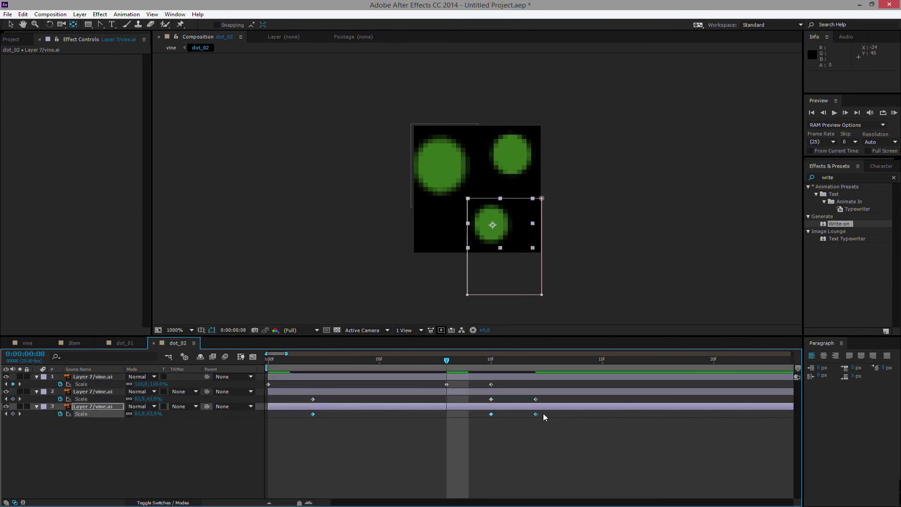
key("alt+Right")
key("alt+Right")
key("alt+Right")
key("shift+Escape")
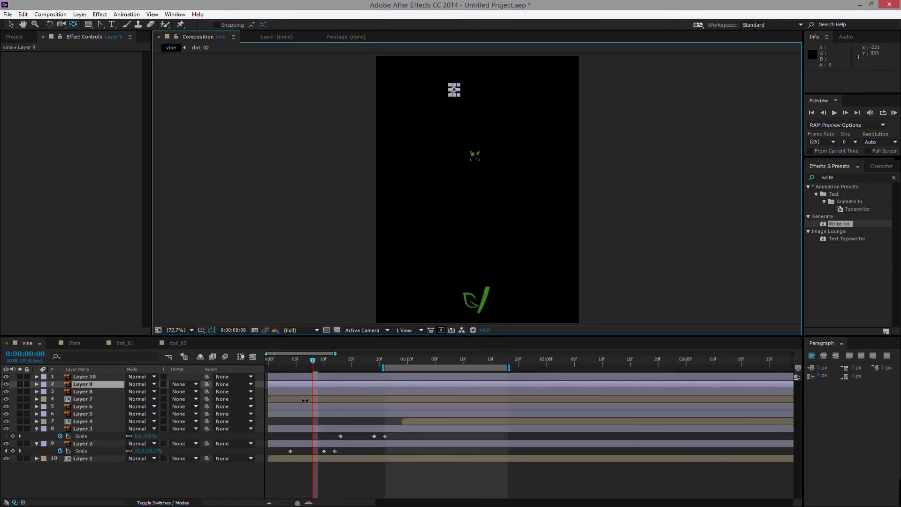
Make Layer 7 start at 1:10 and pre-compose Layer 9 into dot_03.
left_click(463, 360)
left_click_drag(364, 398, 561, 398)
right_click(98, 384)
left_click(207, 304)
key("Return")
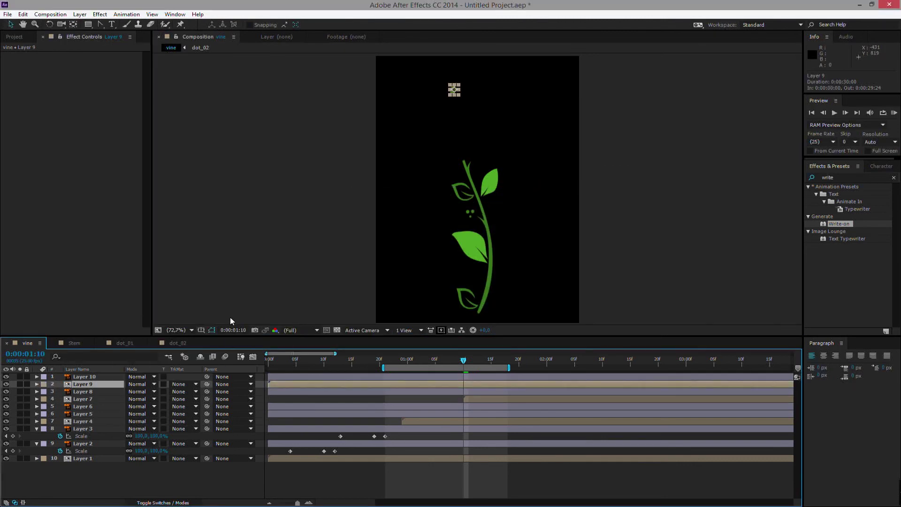
Duplicate the dot layer twice and mask the top, right and bottom dots separately.
left_click(119, 376)
key("ctrl+d")
key("ctrl+d")
key("q")
left_click_drag(347, 57, 495, 177)
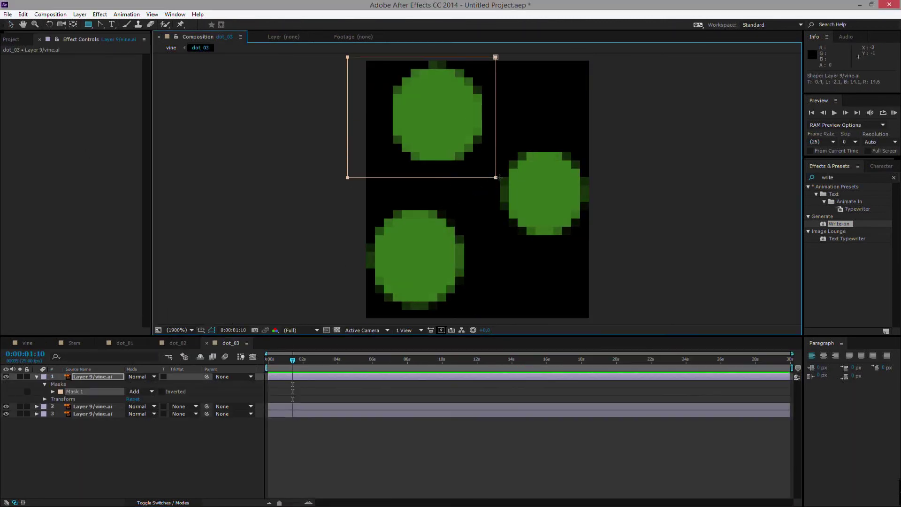
key("ctrl+Down")
left_click_drag(621, 136, 498, 240)
key("ctrl+Down")
left_click_drag(339, 187, 489, 322)
Centre the anchor point on its dot with the Pan Behind tool.
key("F2")
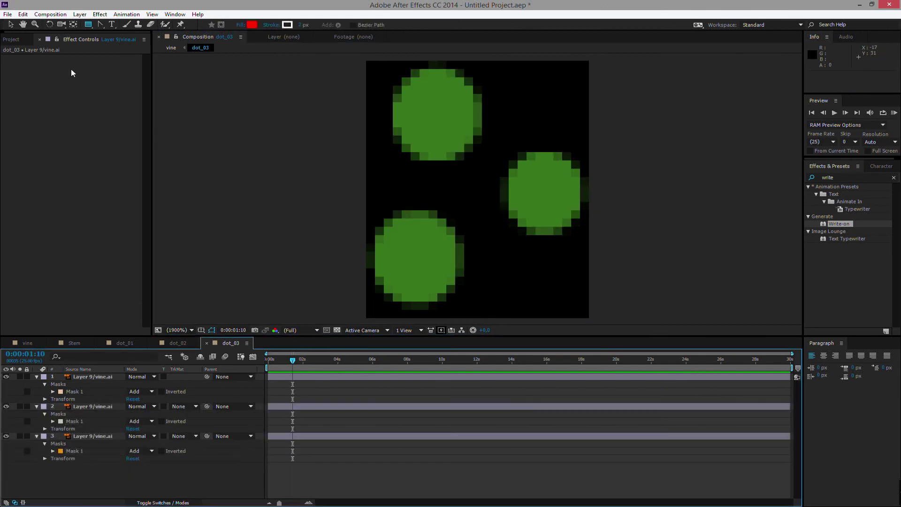
key("y")
left_click_drag(476, 191, 543, 195)
left_click(477, 190)
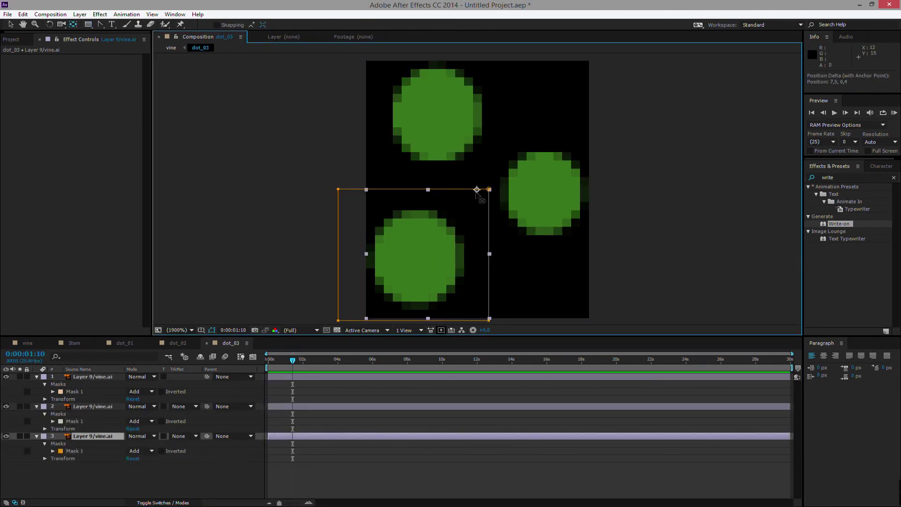
Add Scale keyframes on all three dot layers at 0f and 10f.
key("ctrl+a")
key("s")
key("alt+shift+s")
left_click_drag(293, 441, 282, 383)
key("equal")
key("equal")
left_click_drag(448, 384, 327, 383)
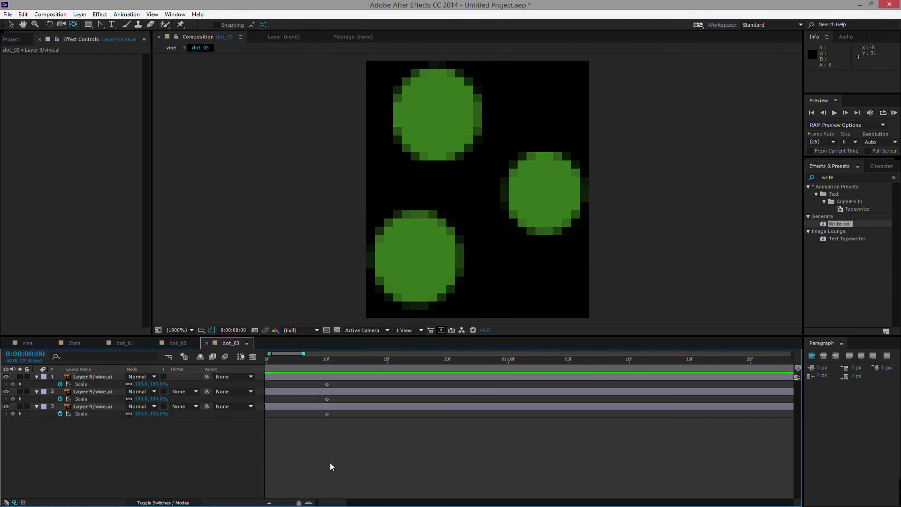
key("Home")
key("ctrl+a")
Set Scale to 70% at the start and a 110% overshoot at frame 7.
left_click(141, 384)
type("70")
key("Return")
left_click(355, 362)
left_click(140, 383)
type("110")
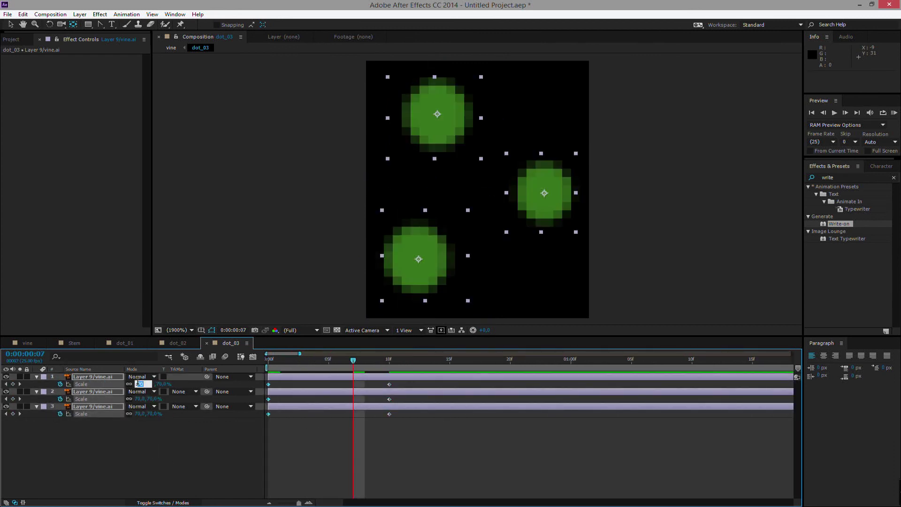
key("Return")
Shift the Scale keyframes of layers 2 and 3 about 4 frames later.
left_click_drag(268, 414, 312, 404)
left_click(323, 439)
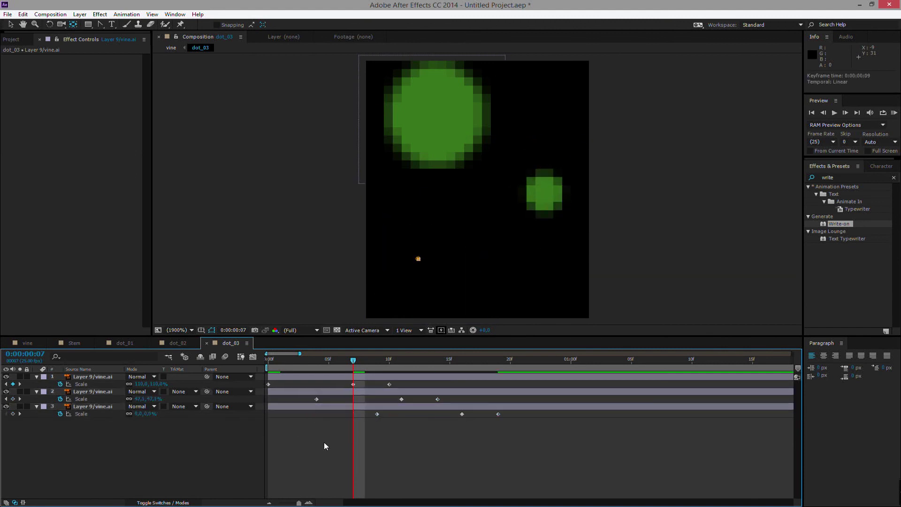
left_click(27, 343)
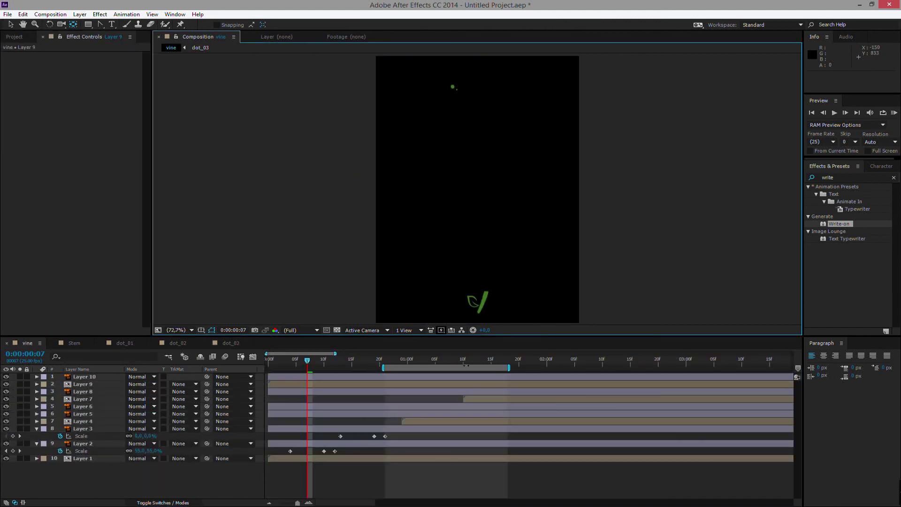
Set Layer 9's in-point to 1:24, widen the work area and RAM-preview the vine.
left_click(541, 360)
left_click(456, 385)
key("bracketleft")
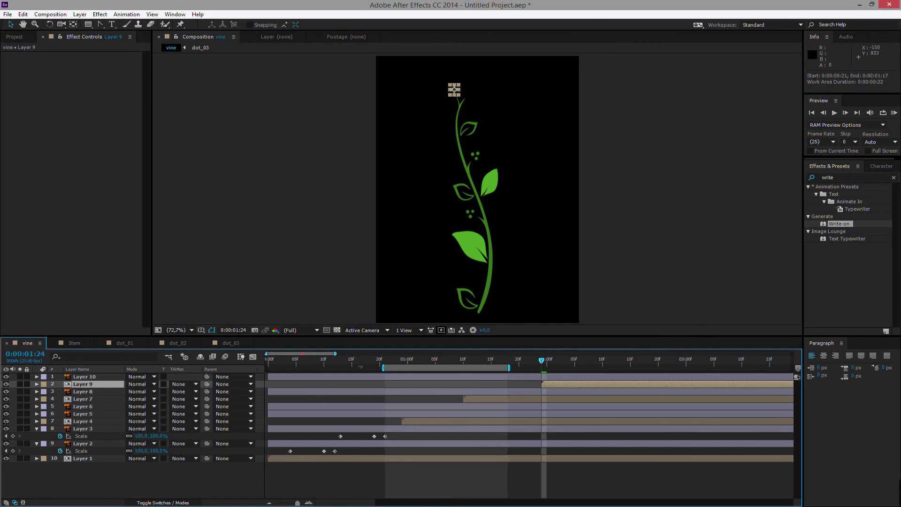
double_click(646, 368)
key("KP_0")
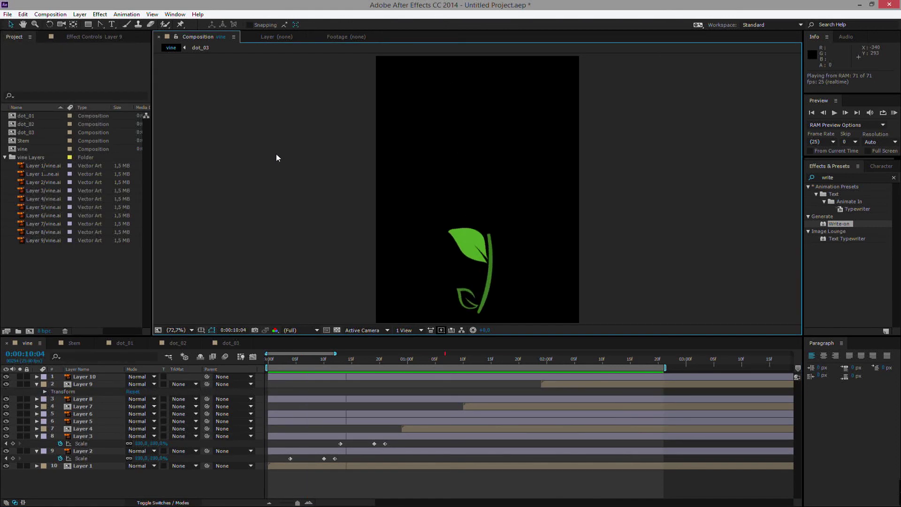
Create an HDTV 1080 25 composition, Comp 1, and add the vine comp to it.
left_click(29, 331)
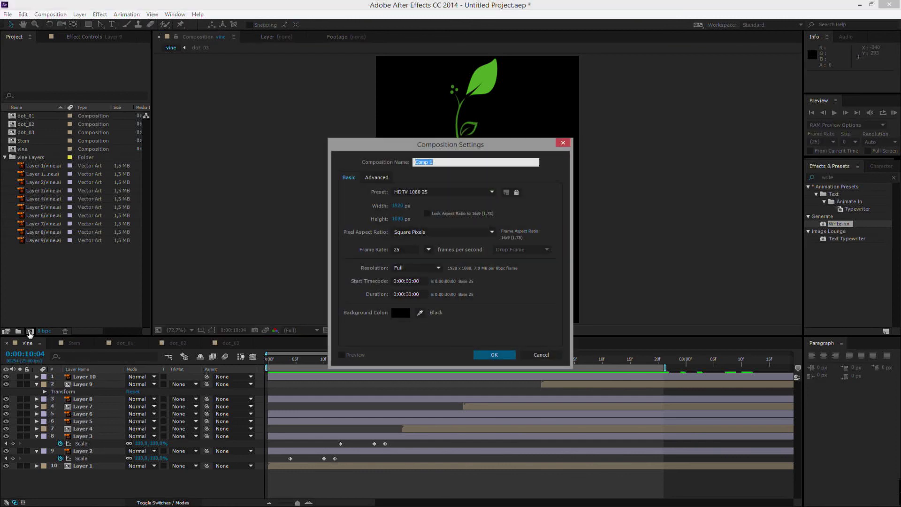
left_click(492, 356)
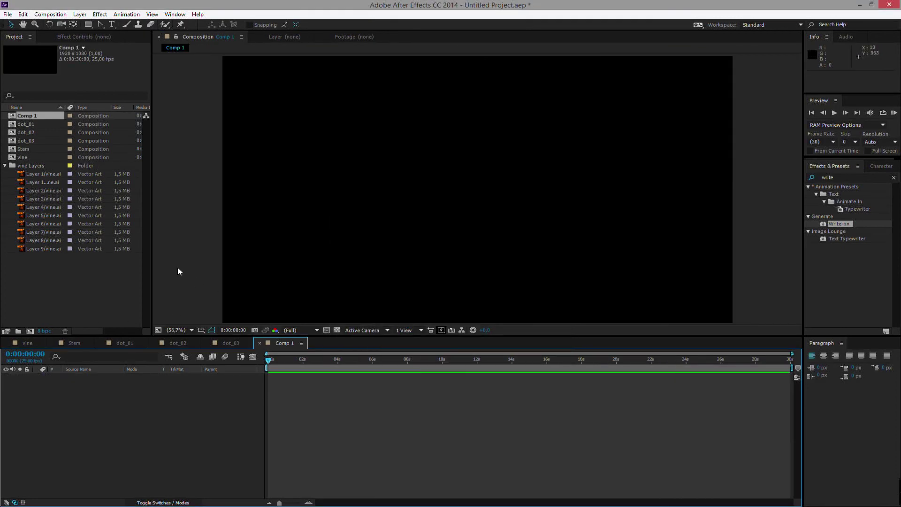
left_click_drag(26, 157, 90, 429)
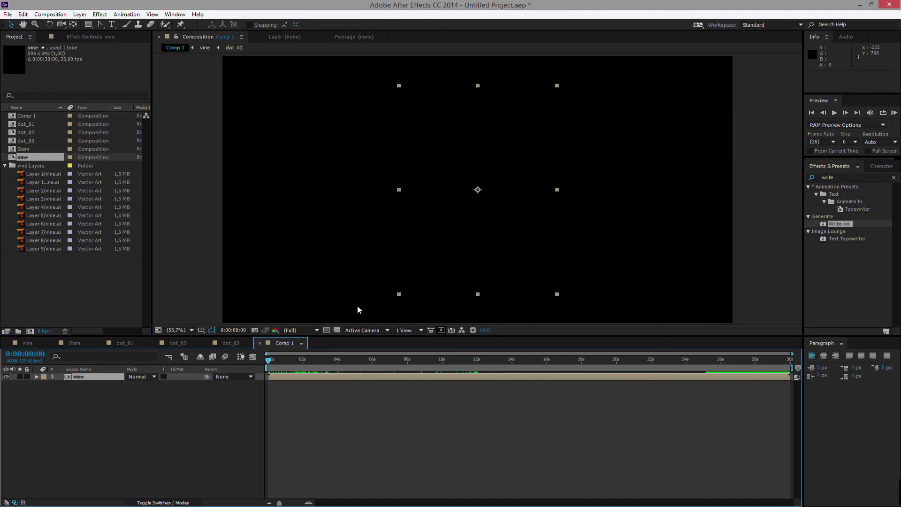
Rotate the vine layer to 51.1°, move it toward the upper left, and preview.
left_click(454, 359)
key("w")
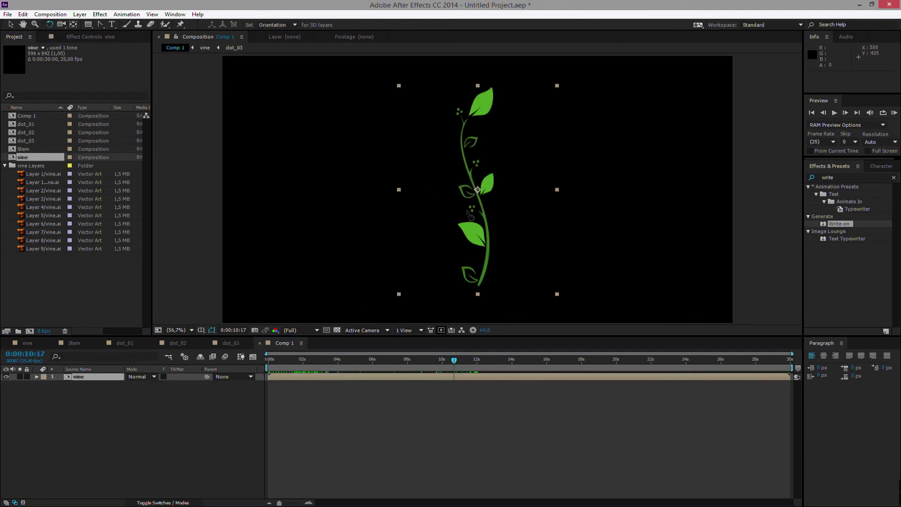
left_click_drag(497, 268, 428, 256)
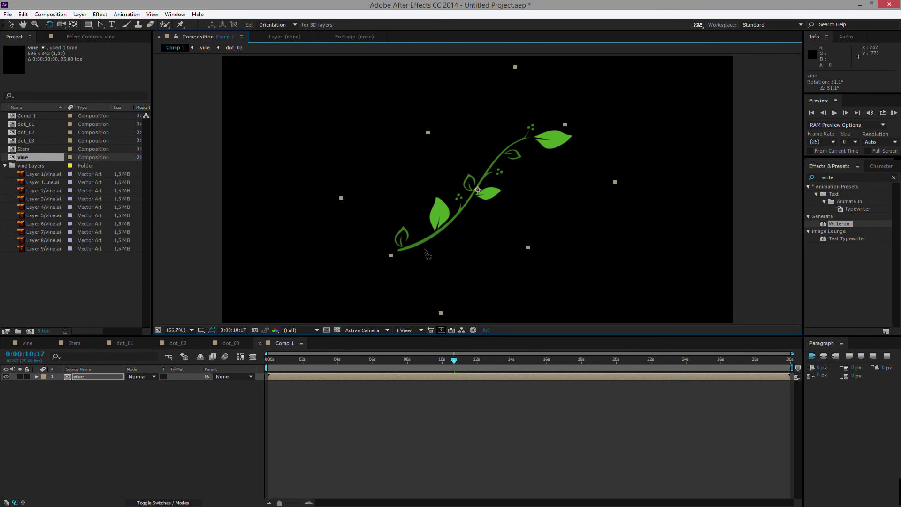
key("v")
left_click_drag(441, 225, 270, 145)
key("KP_0")
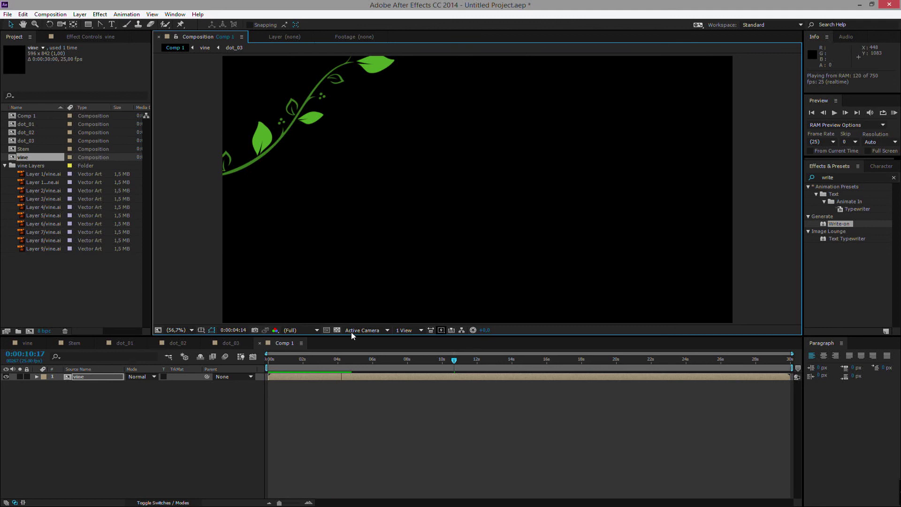
Duplicate the vine, move the copy up and right, and start it at 1 s.
left_click(292, 176)
left_click_drag(293, 178, 325, 304)
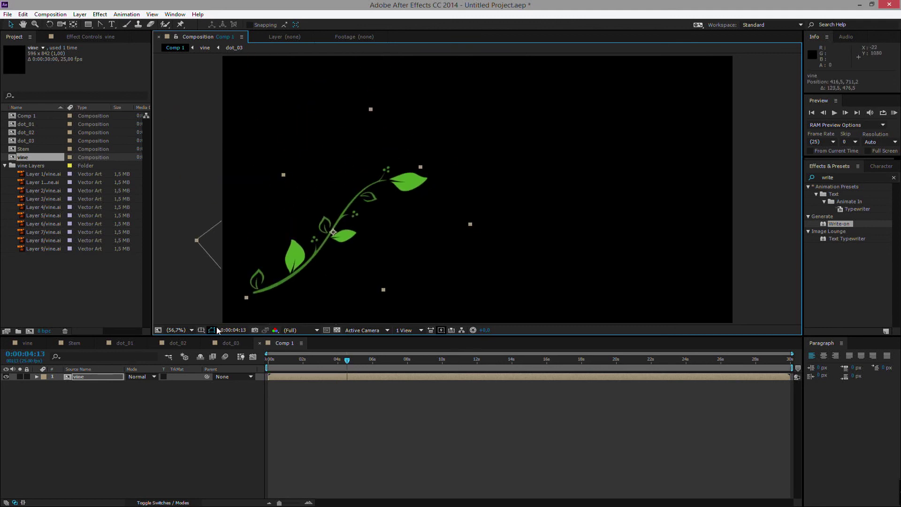
key("ctrl+d")
left_click_drag(279, 277, 416, 165)
left_click(94, 384)
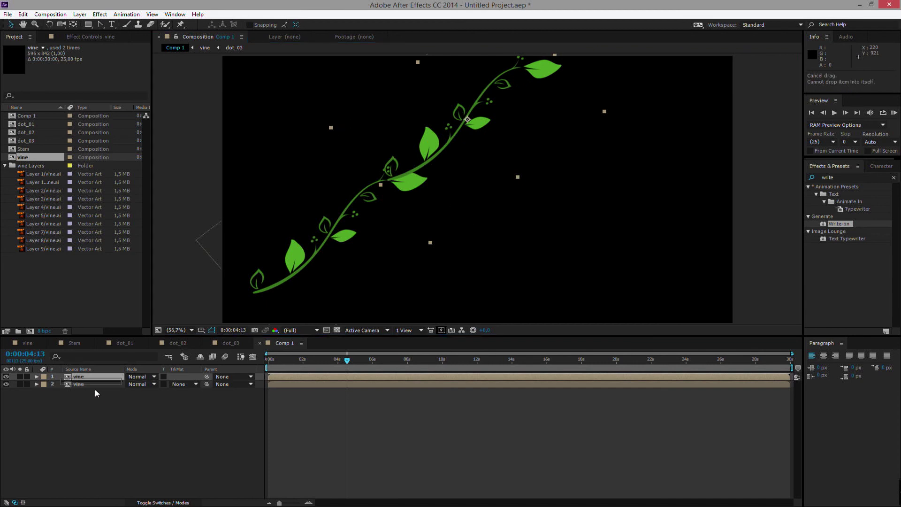
left_click_drag(301, 383, 297, 362)
key("space")
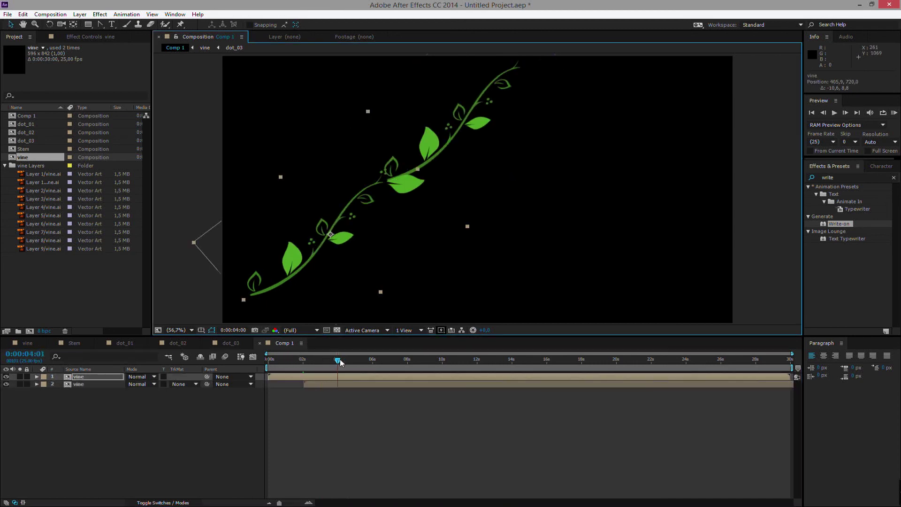
Rotate the second vine layer to 82° so it continues the first rightward.
left_click(313, 379)
left_click(103, 384)
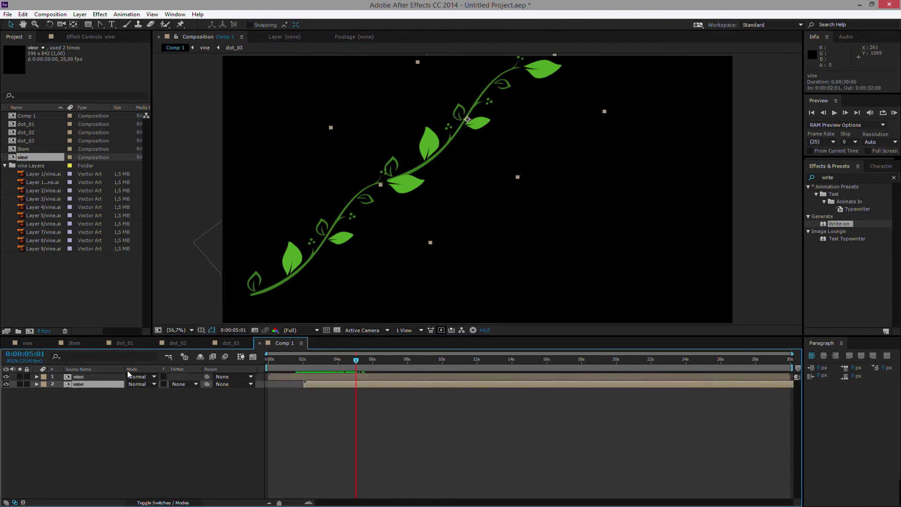
key("w")
left_click_drag(460, 116, 512, 167)
key("v")
left_click(346, 359)
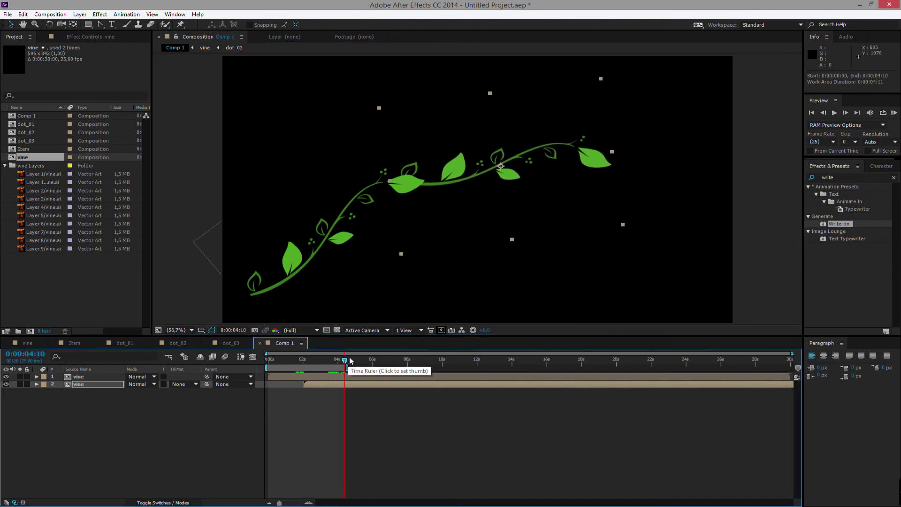